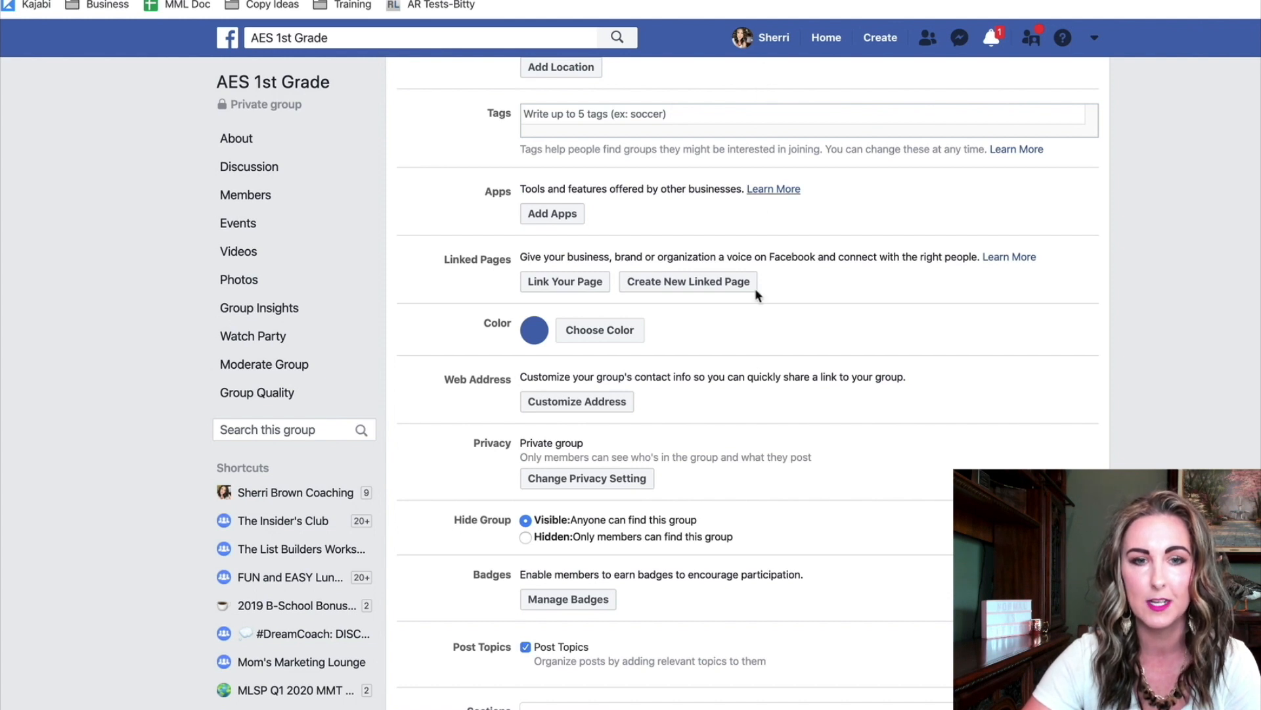
left_click(565, 410)
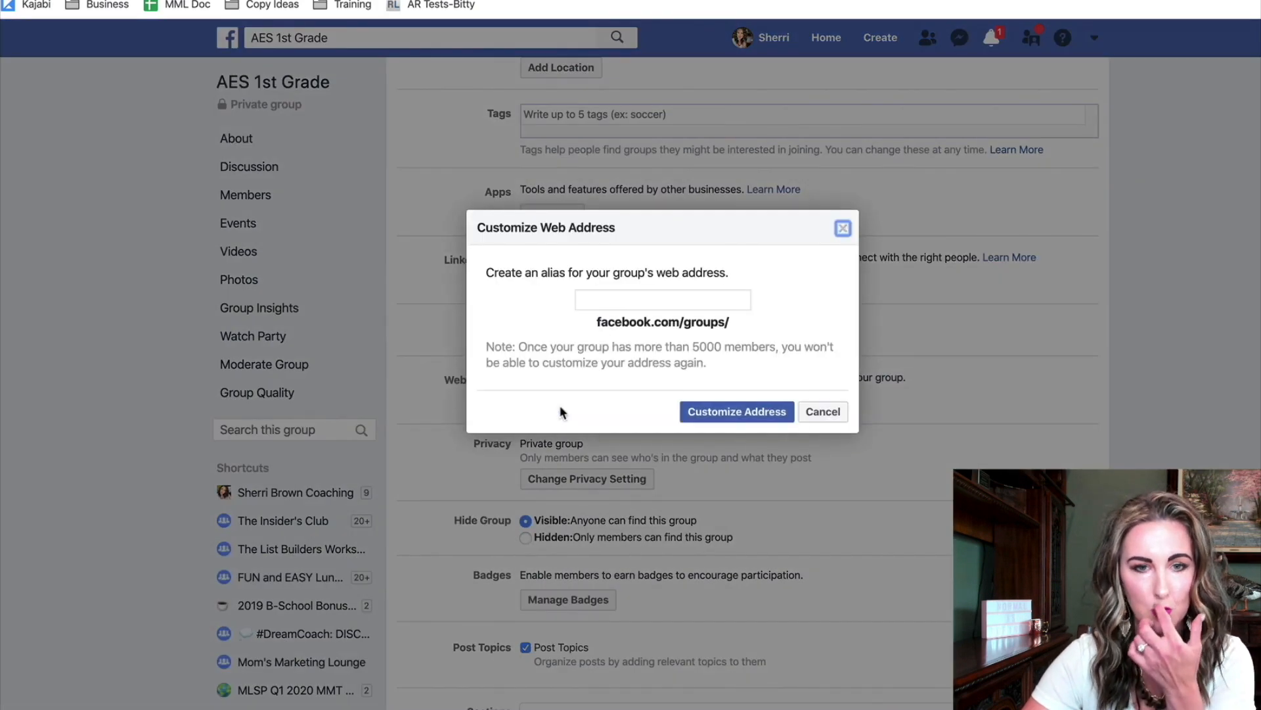
left_click(686, 296)
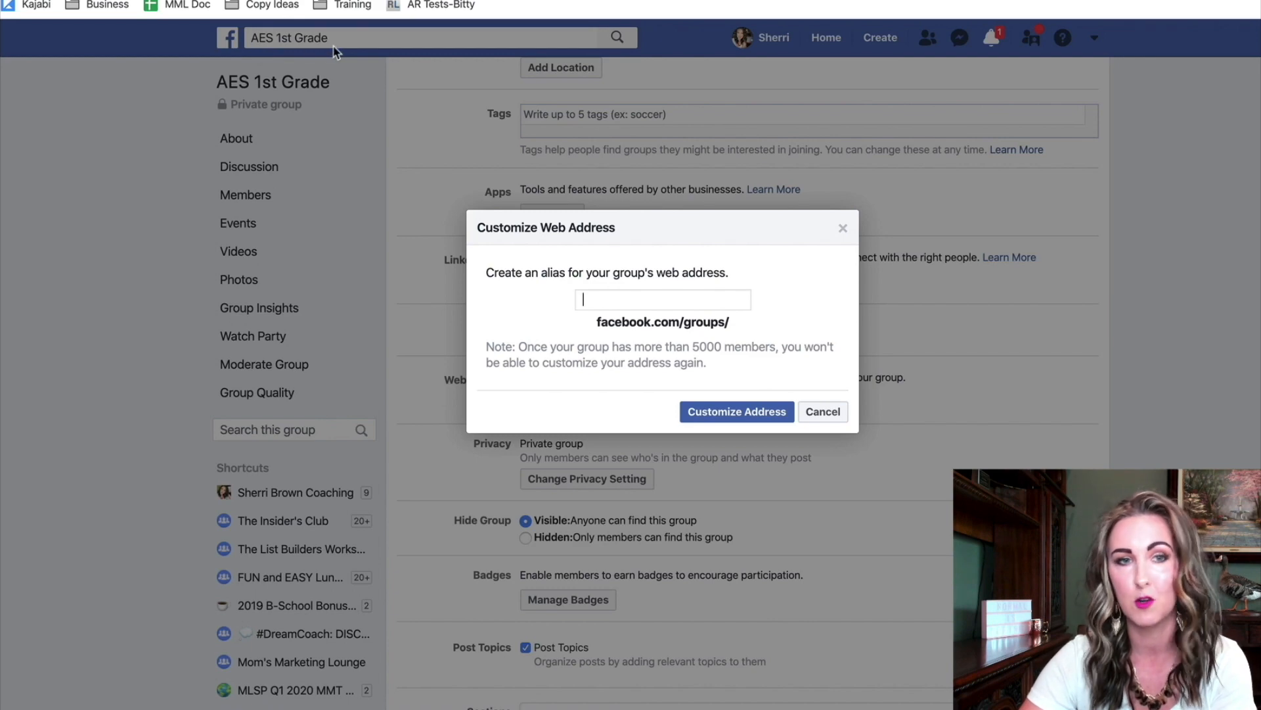
left_click(822, 411)
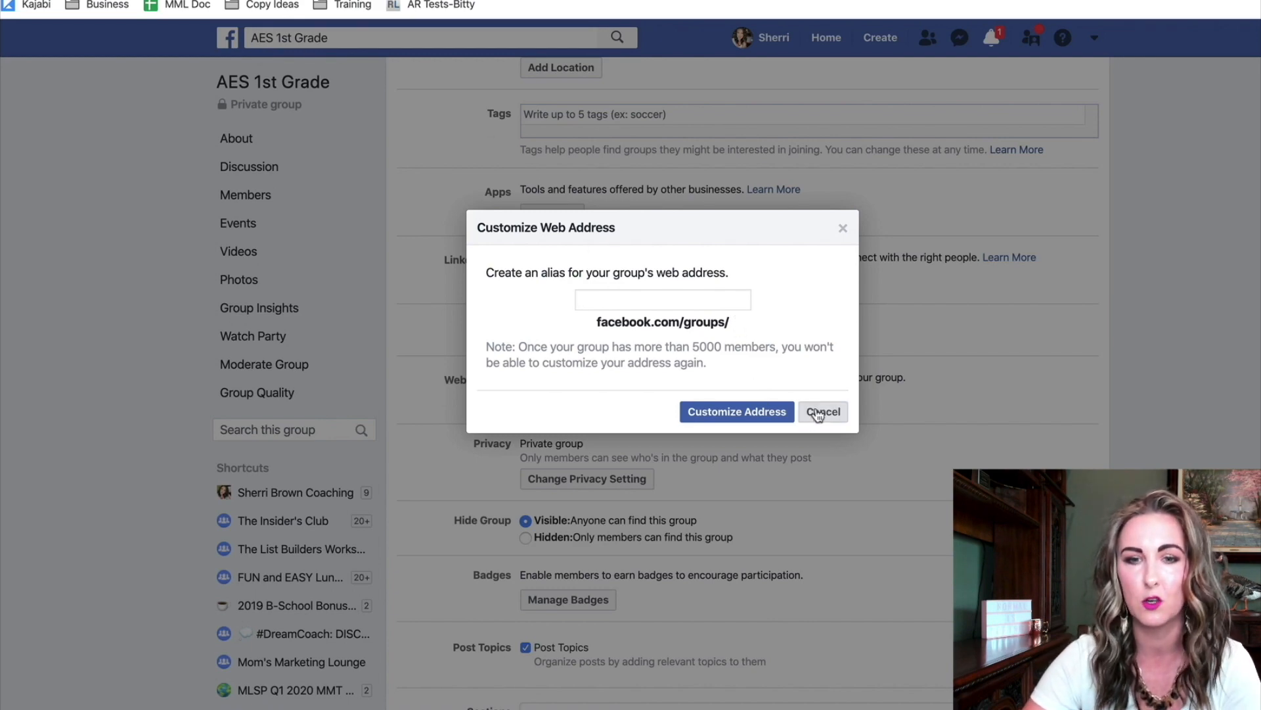
Add the Social Learning Units section to the AES 1st Grade group and save the group settings
scroll(848, 513, "down", 5)
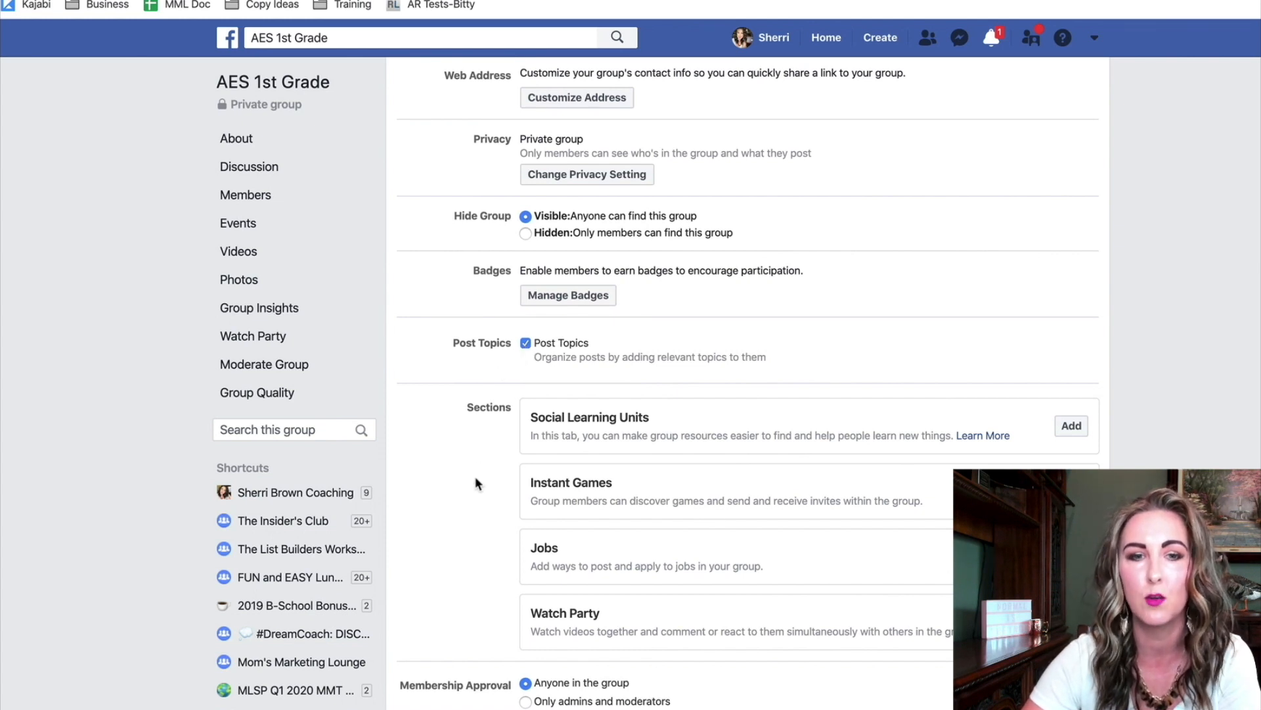
scroll(475, 480, "down", 1)
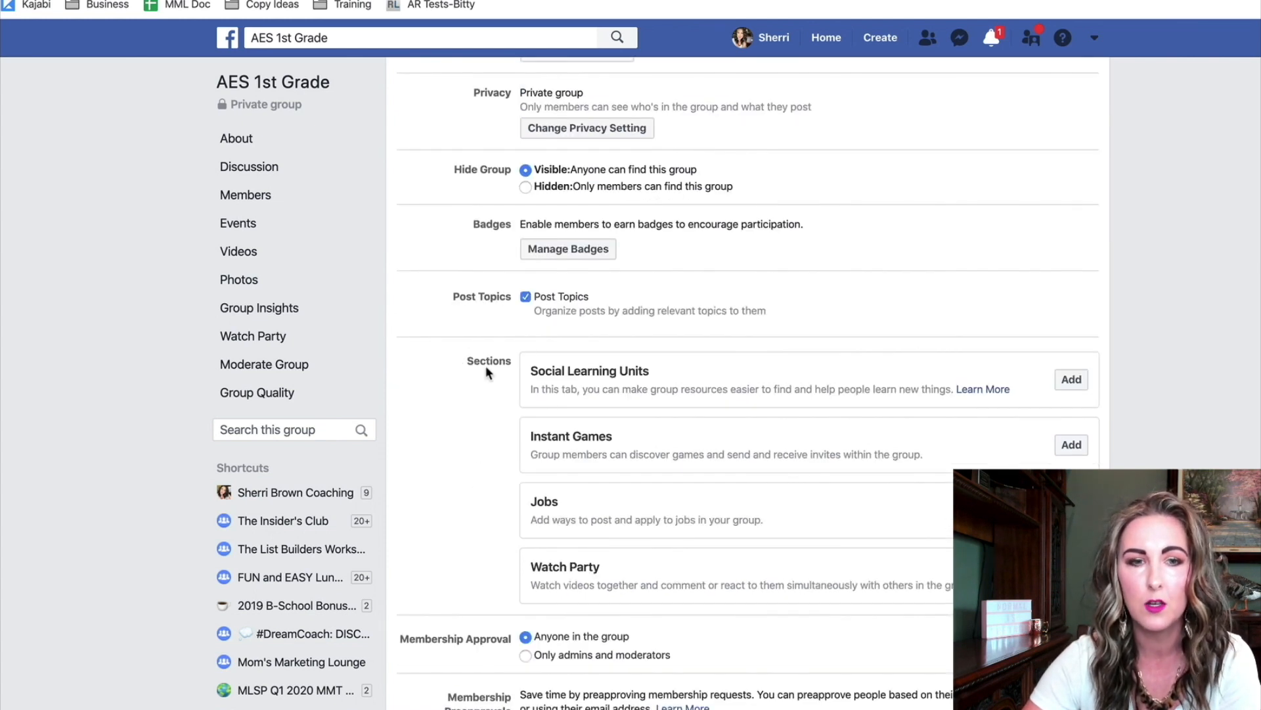
scroll(499, 386, "down", 1)
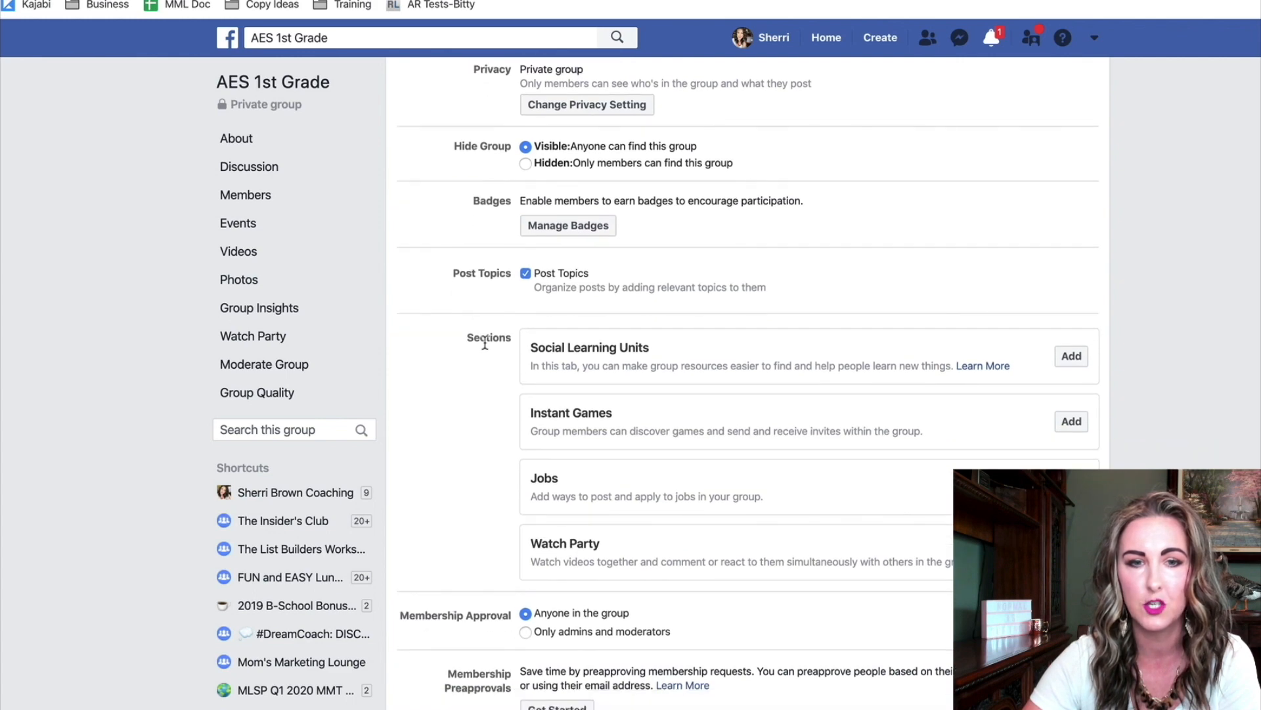
left_click(1071, 356)
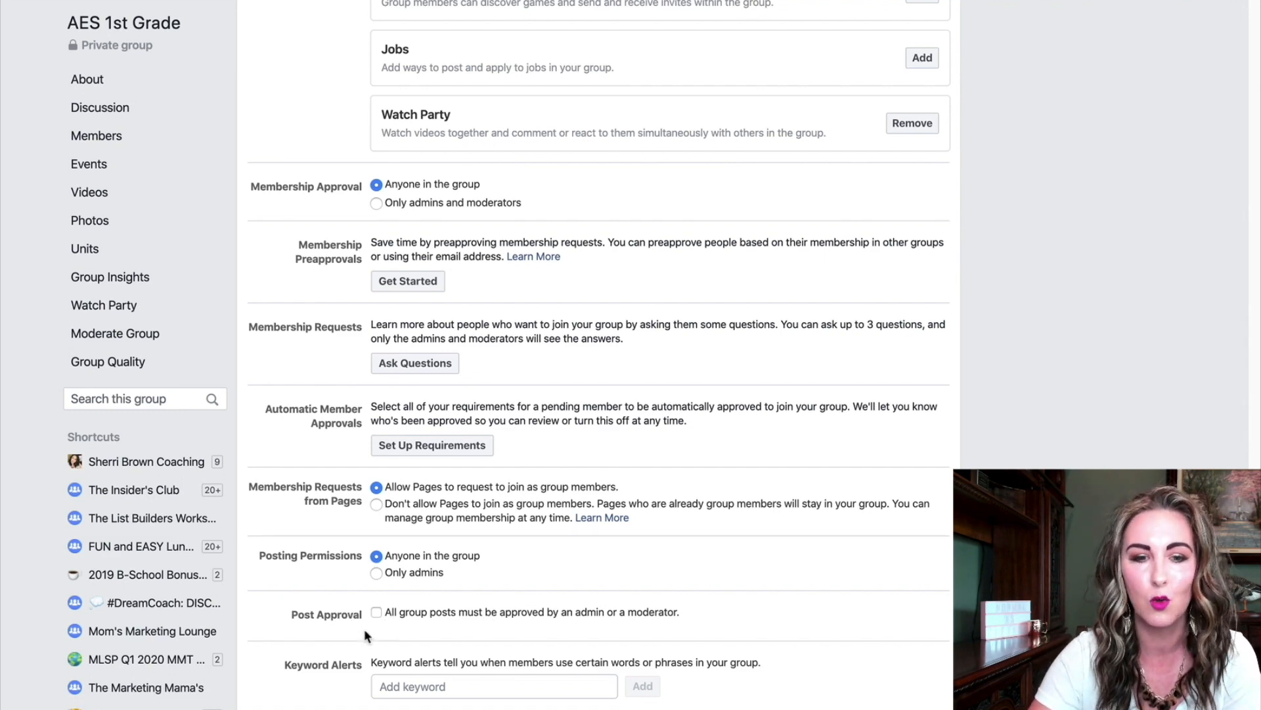
scroll(657, 532, "up", 1)
scroll(656, 536, "down", 1)
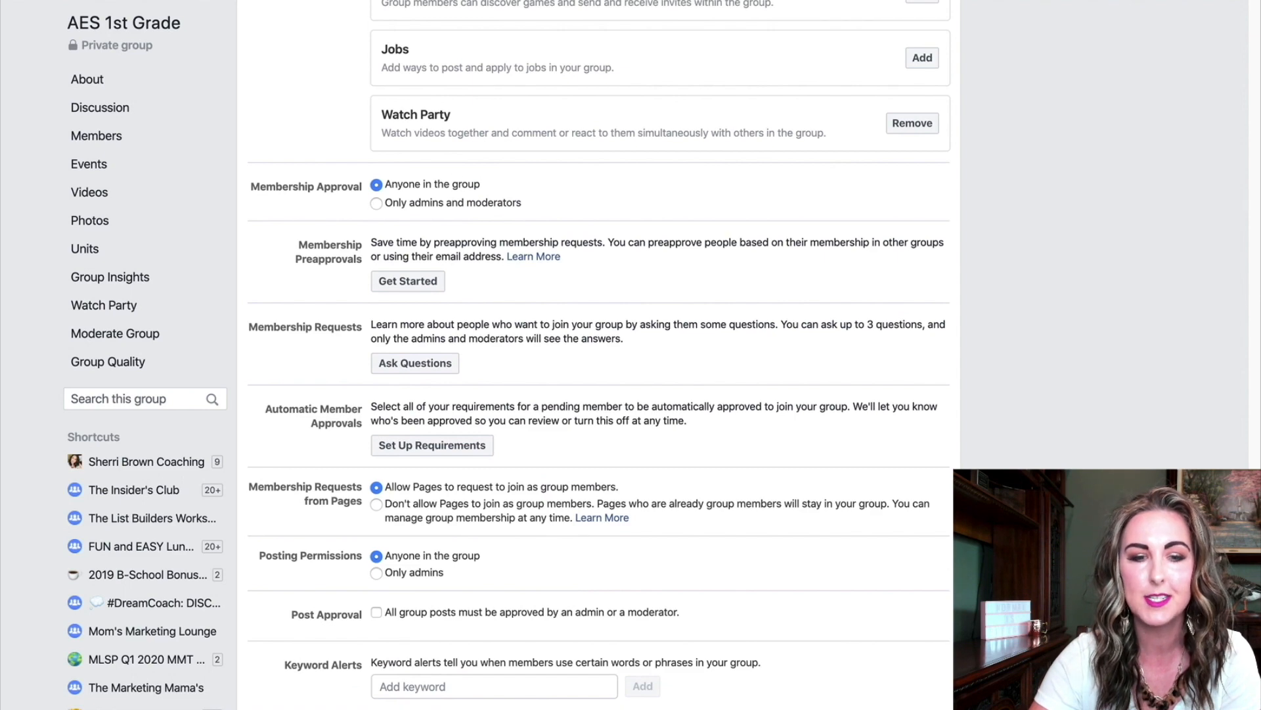
scroll(655, 535, "up", 1)
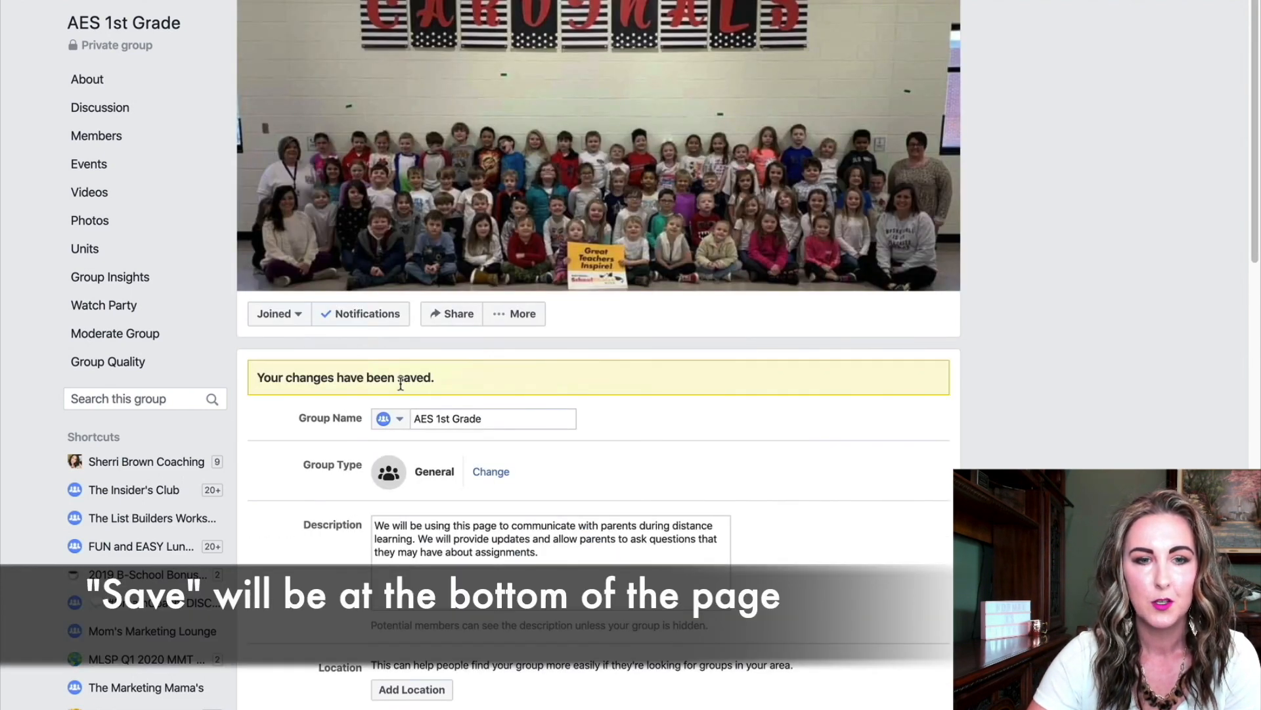
Open the AES 1st Grade group's discussion page and view the area for categorizing posts
left_click(89, 110)
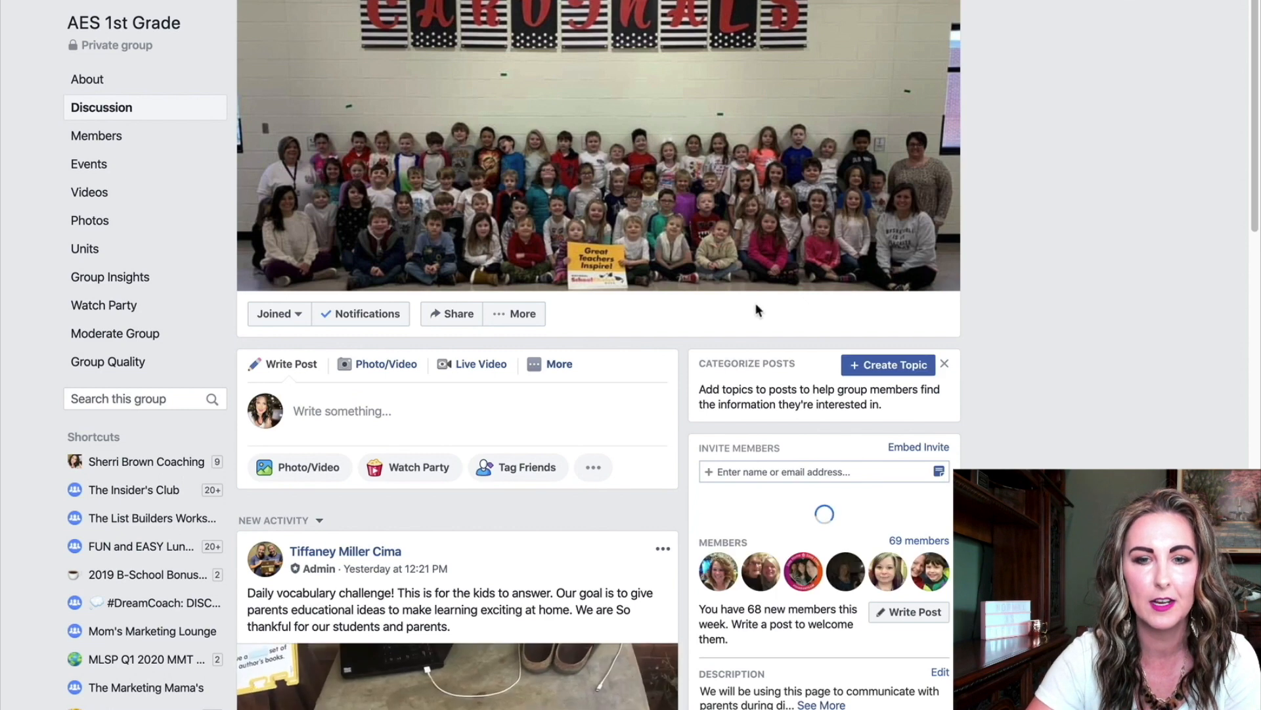
scroll(755, 311, "down", 1)
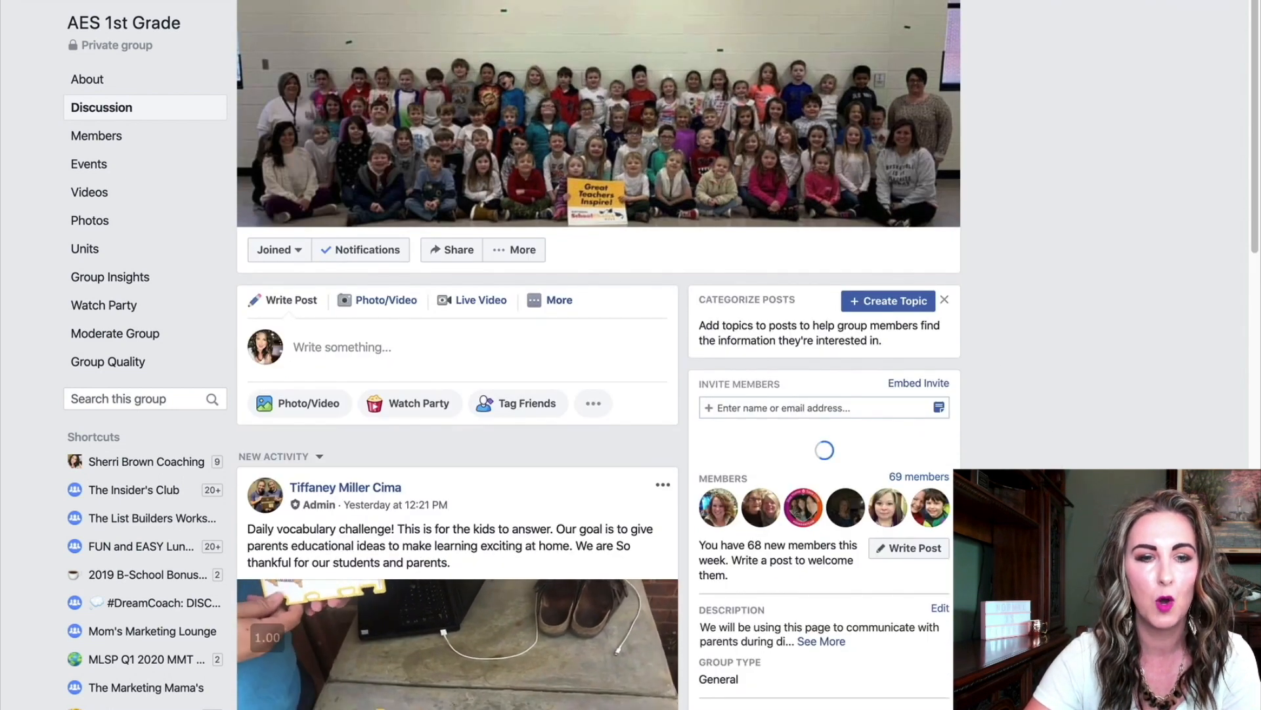
scroll(911, 247, "down", 1)
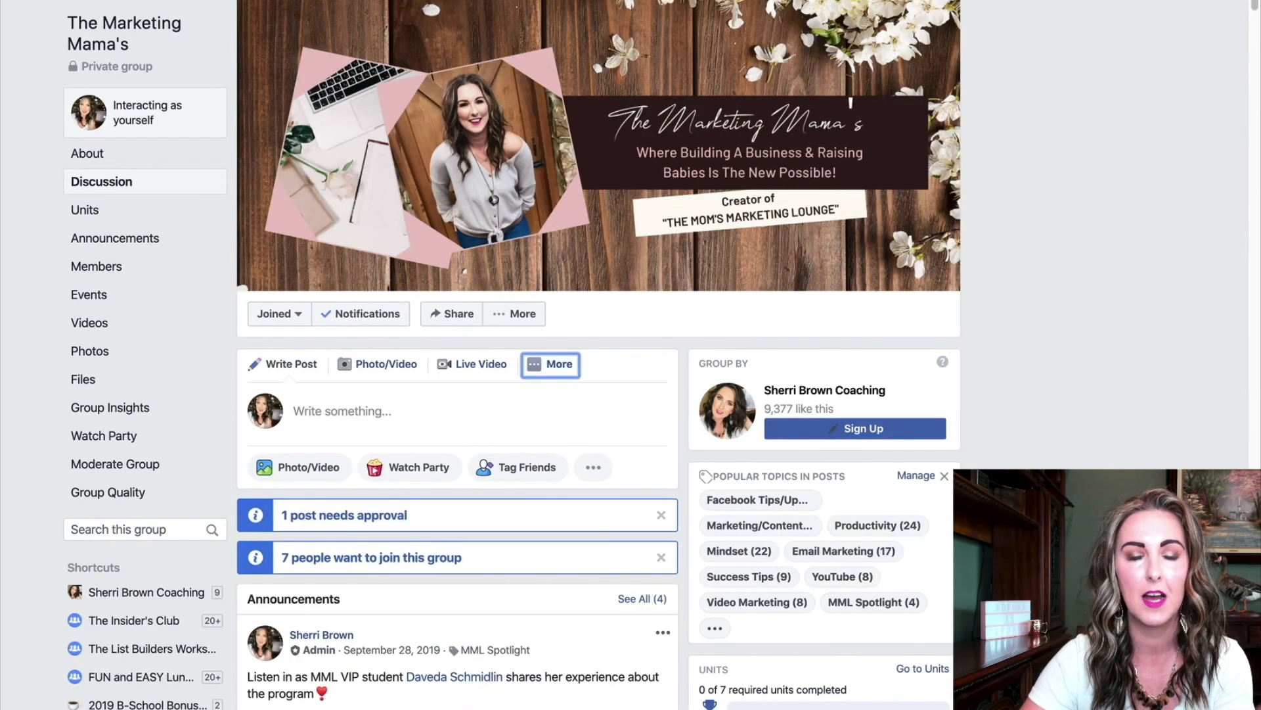
View the posts filed under the Marketing/Content Creation topic in The Marketing Mama's group
scroll(1011, 434, "down", 2)
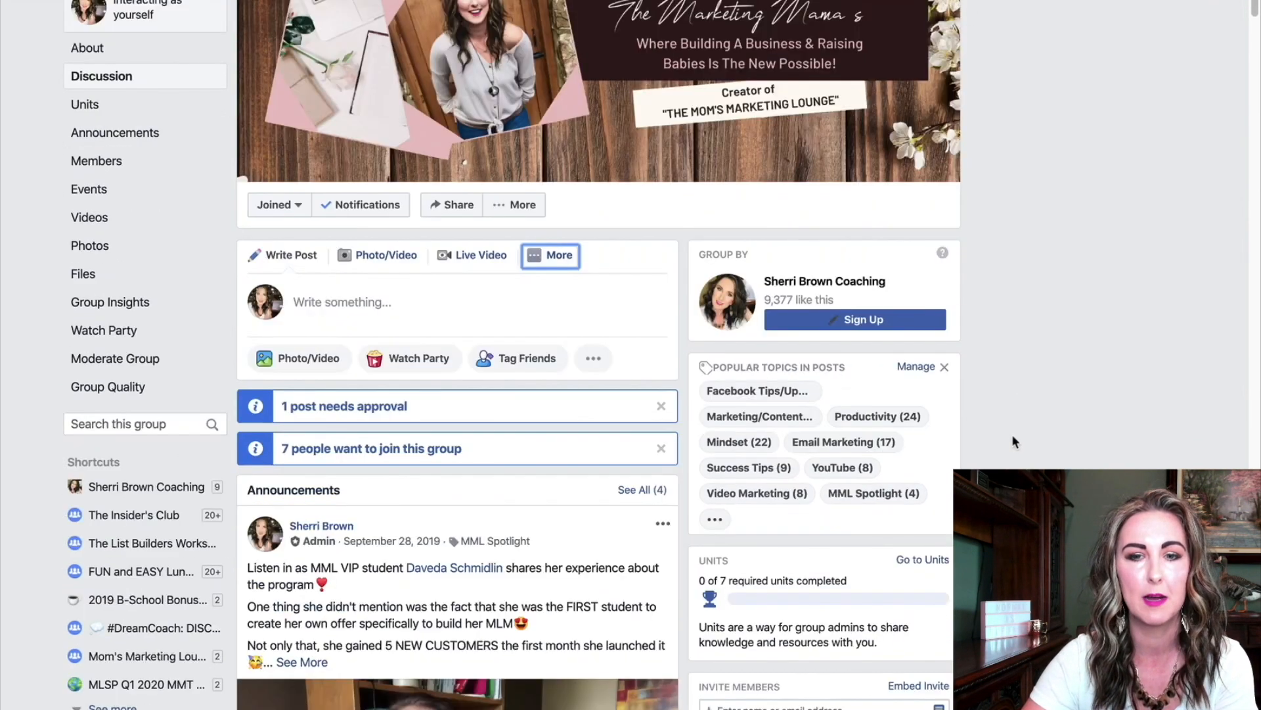
scroll(991, 452, "down", 1)
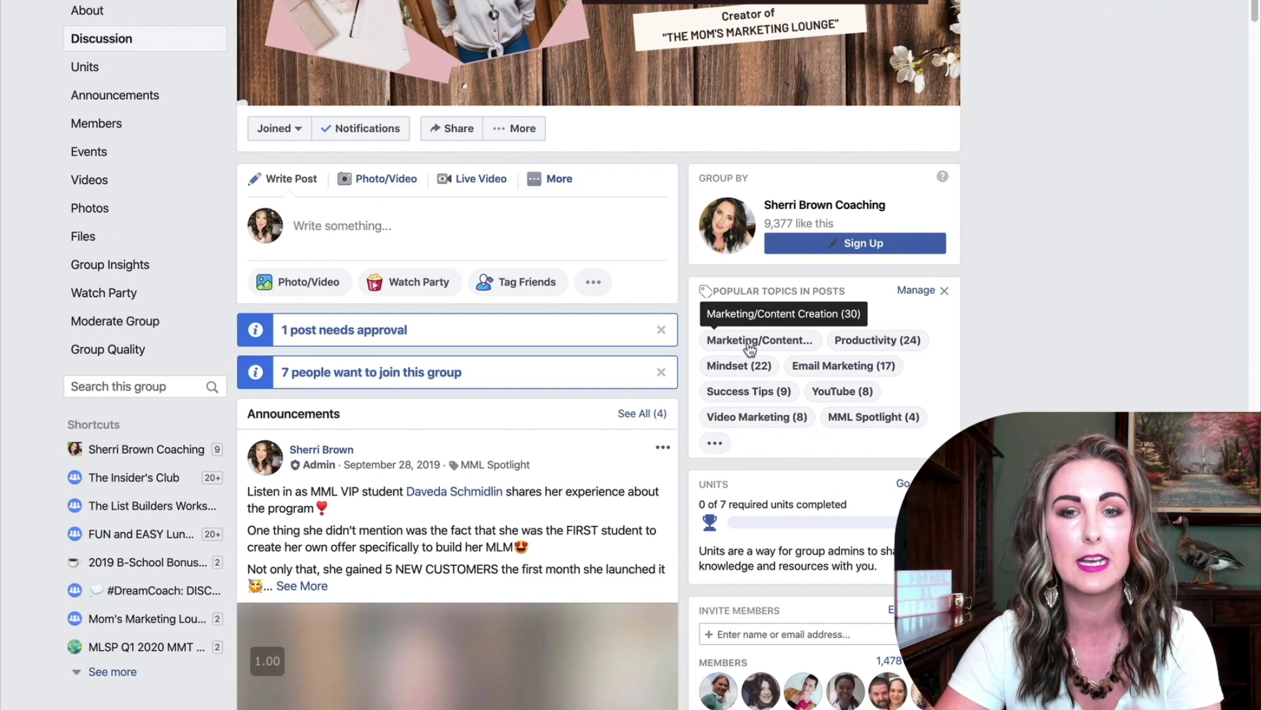
left_click(749, 342)
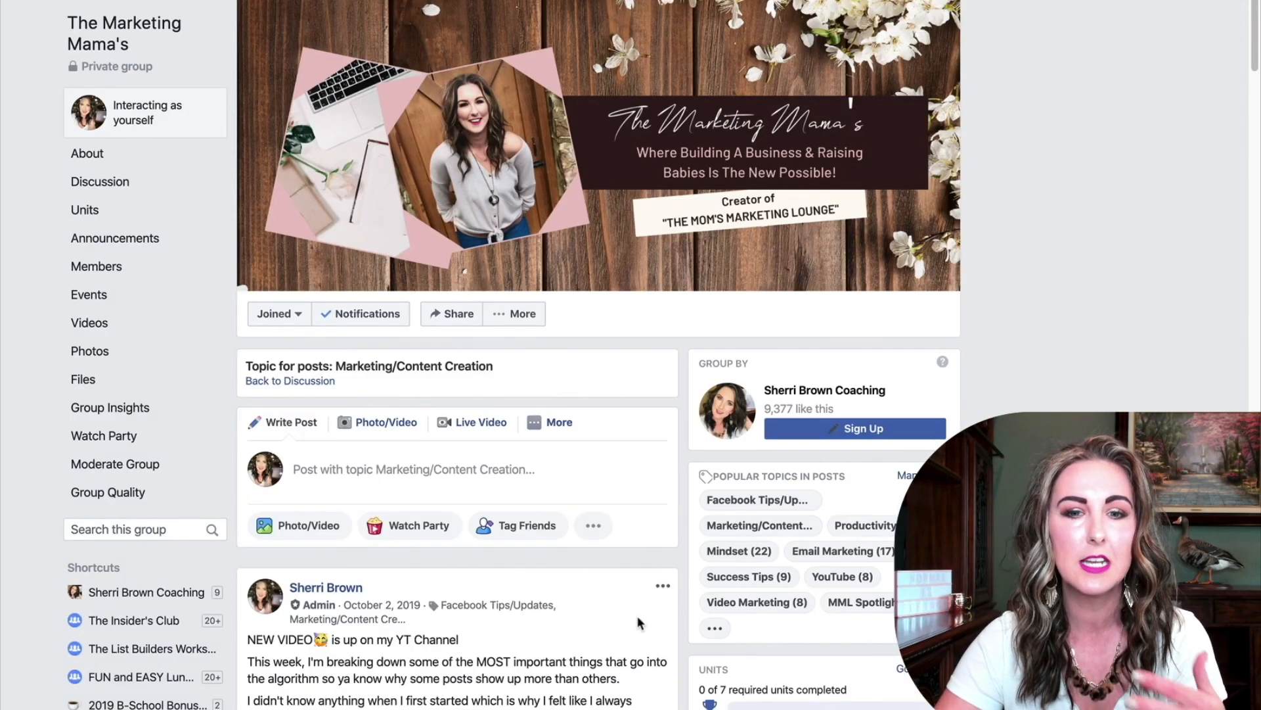
scroll(645, 599, "down", 4)
scroll(645, 554, "up", 4)
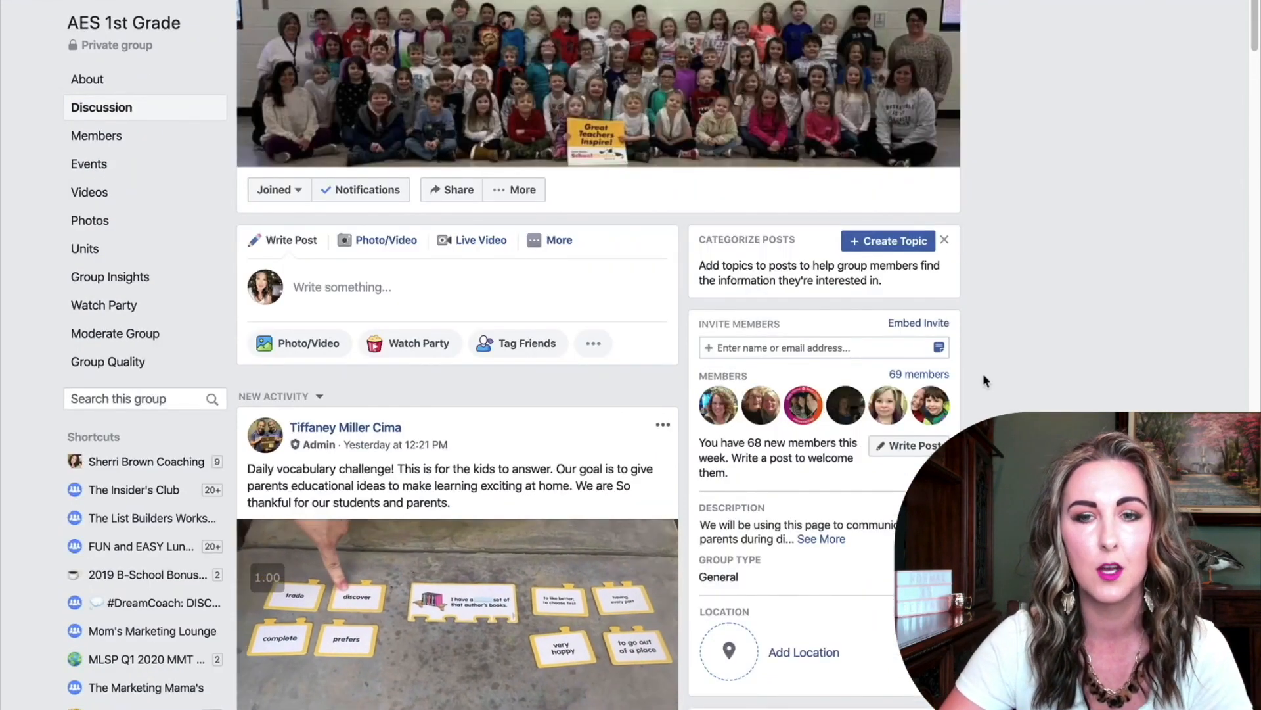
Create a post topic named Math in the AES 1st Grade group and return to its discussion page
scroll(982, 373, "down", 1)
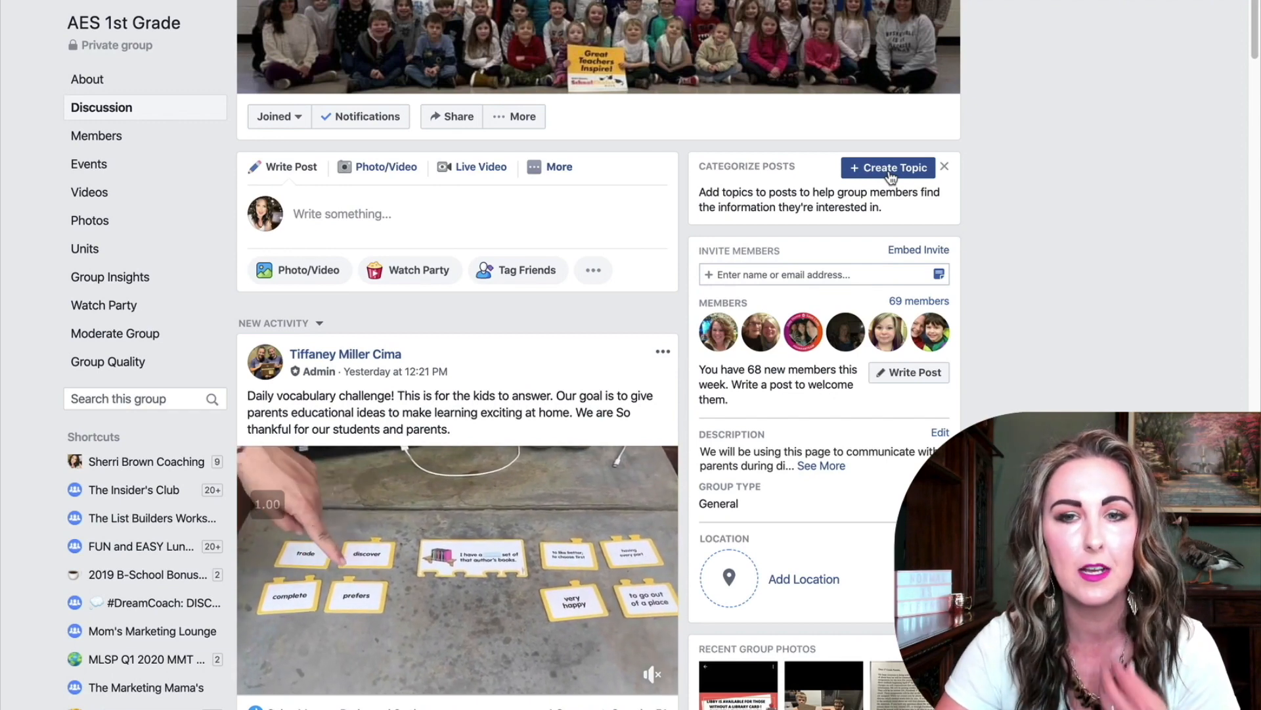
left_click(886, 170)
left_click(496, 243)
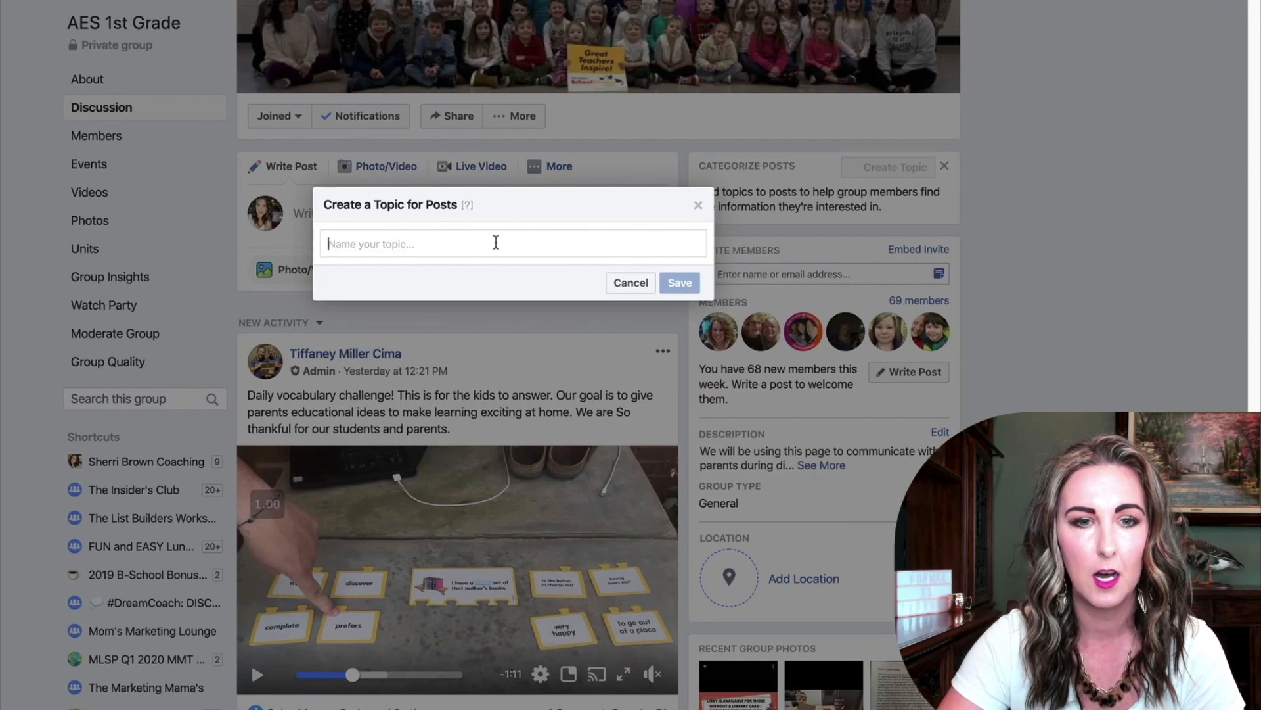
type("Math")
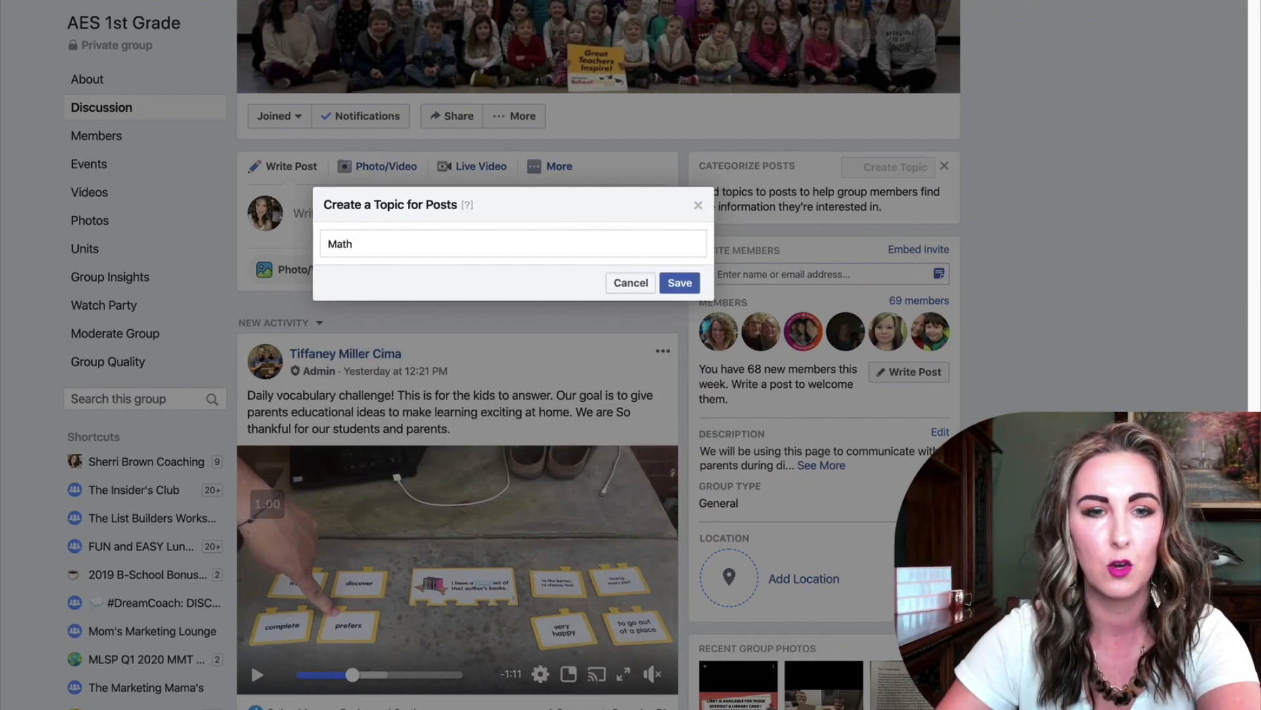
left_click(678, 282)
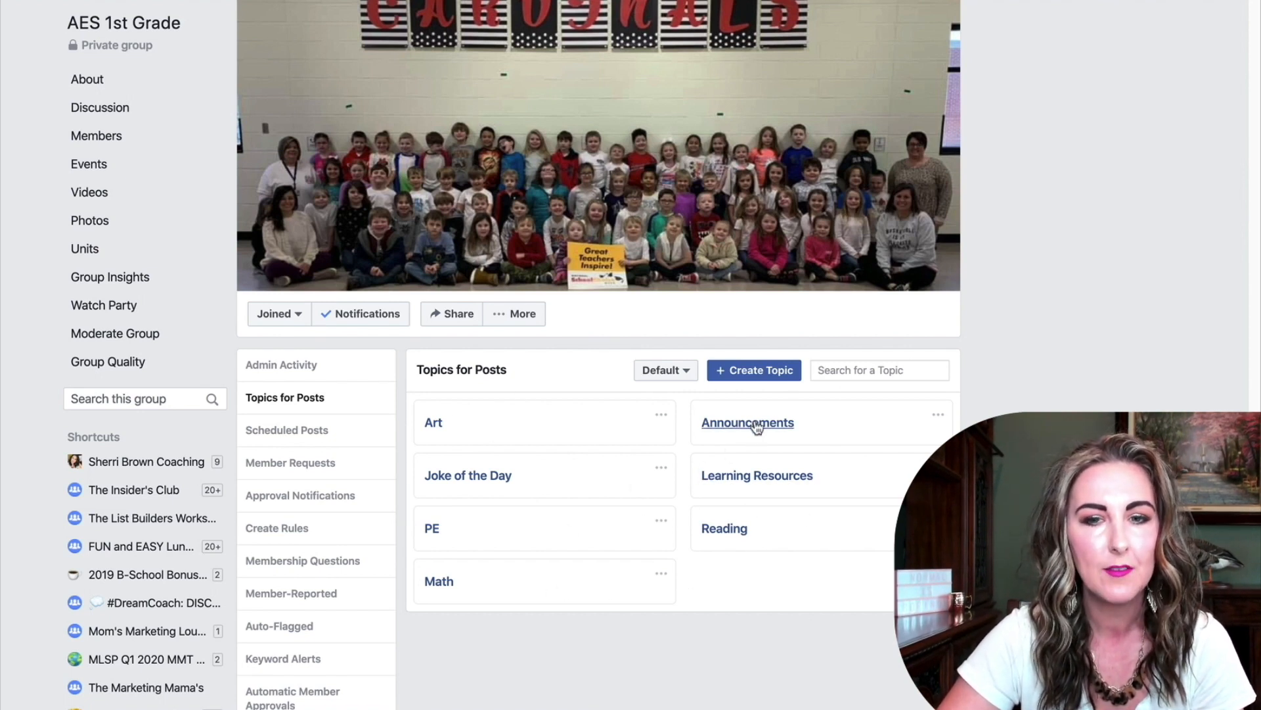
left_click(96, 110)
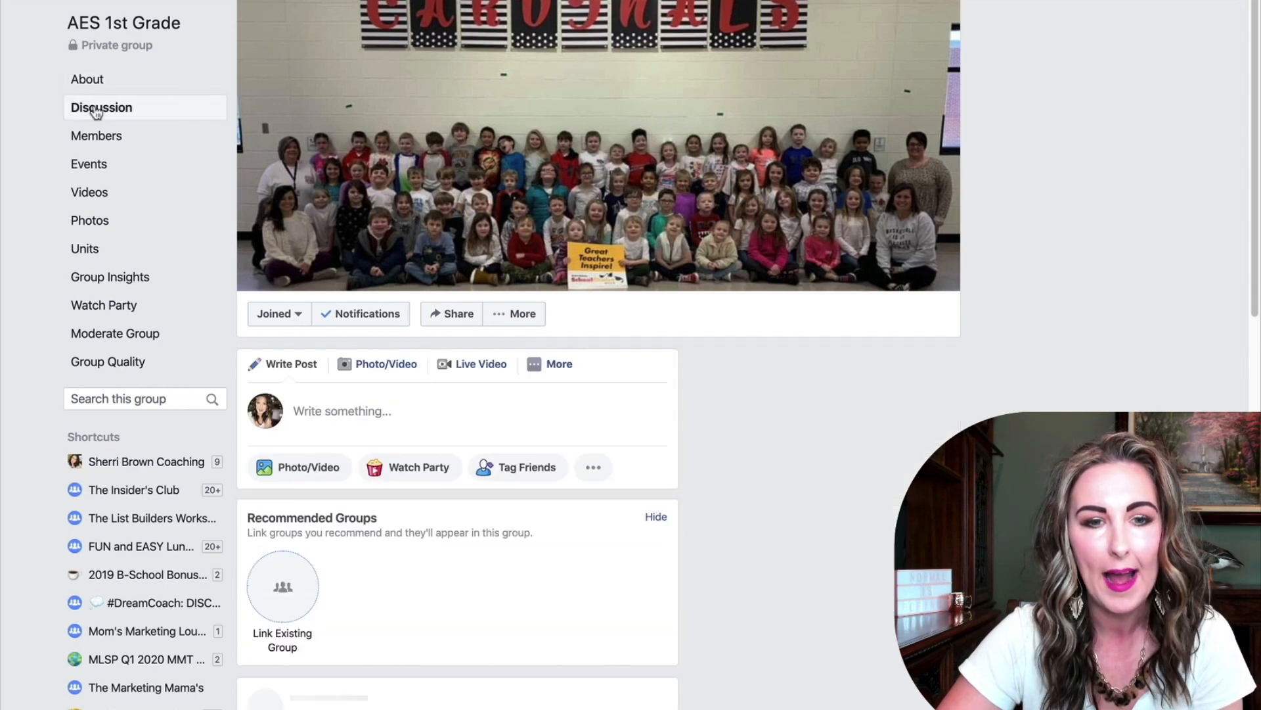
scroll(478, 538, "down", 5)
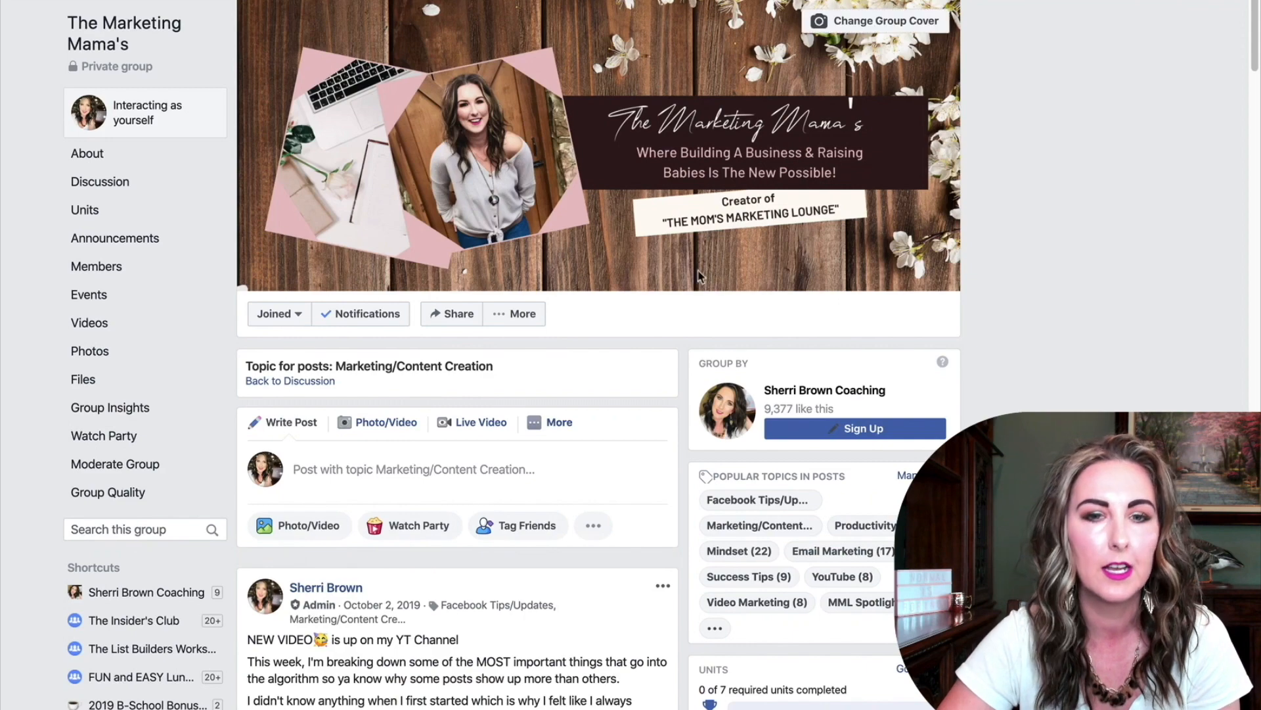
Examine the announcements in The Marketing Mama's group, both in their own section and on the discussion page
scroll(651, 485, "down", 4)
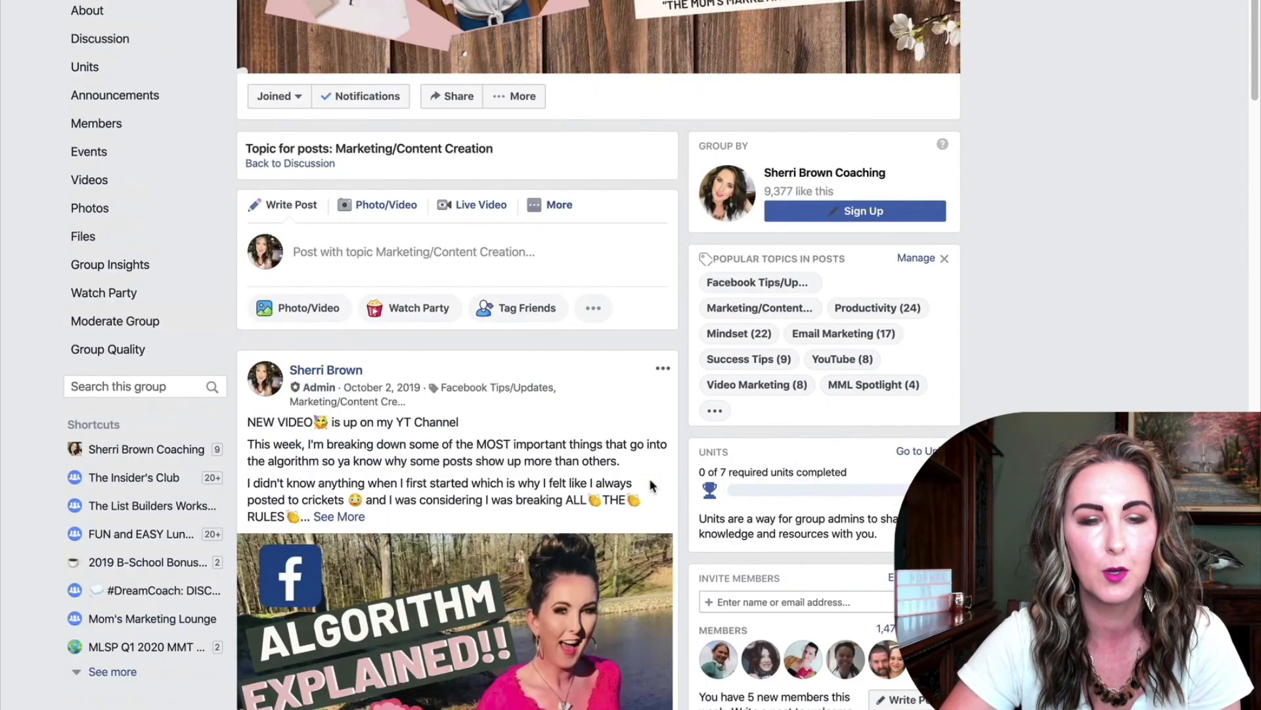
scroll(650, 485, "up", 3)
left_click(100, 235)
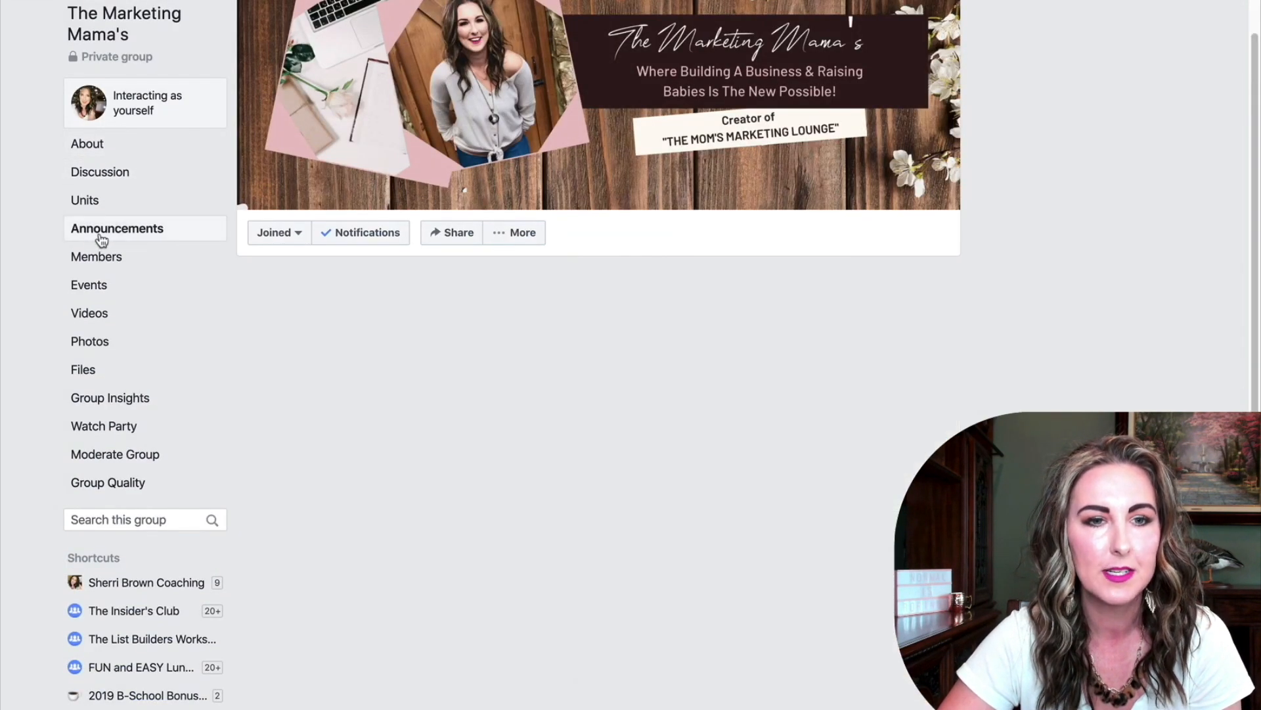
scroll(591, 483, "down", 3)
scroll(591, 487, "down", 2)
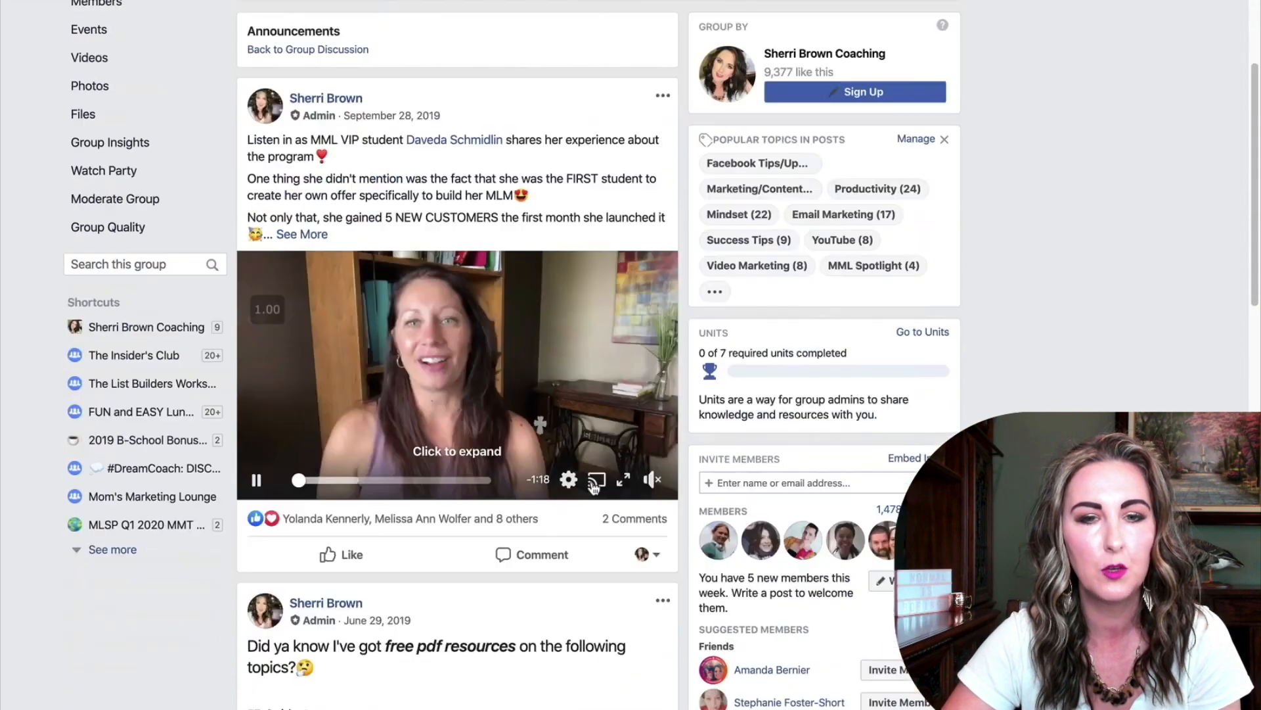
left_click(109, 41)
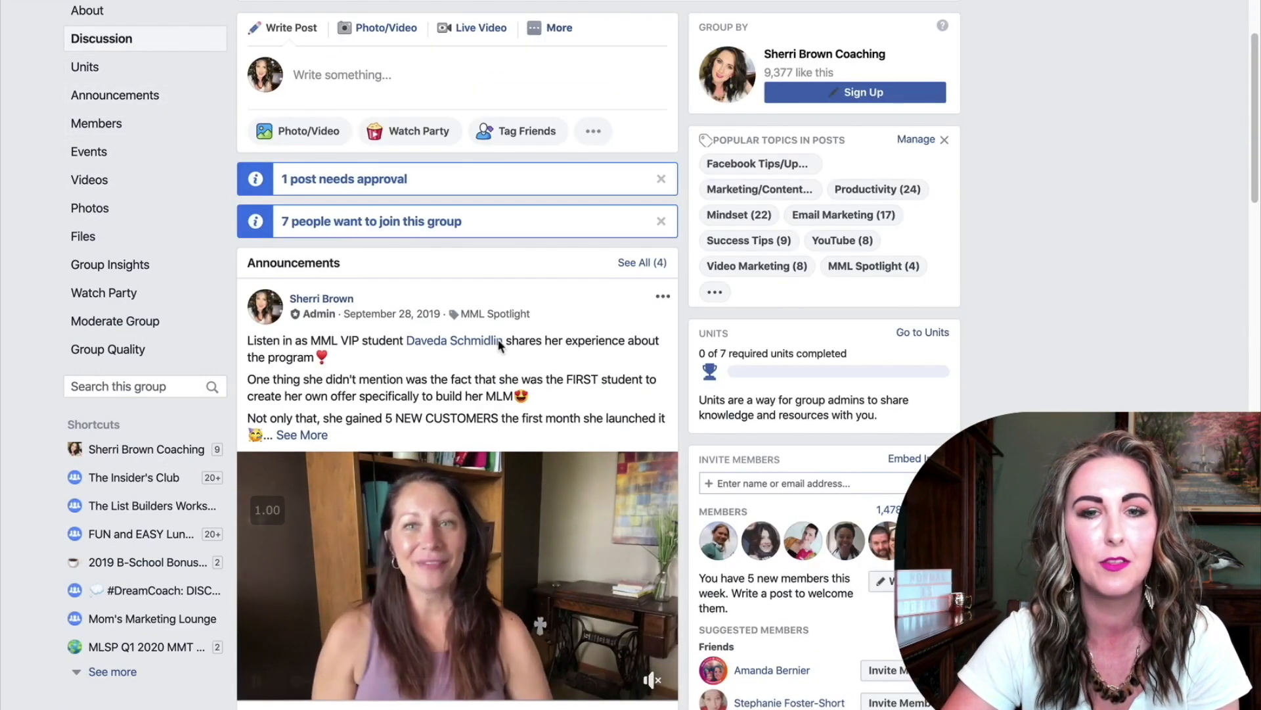
scroll(499, 345, "down", 2)
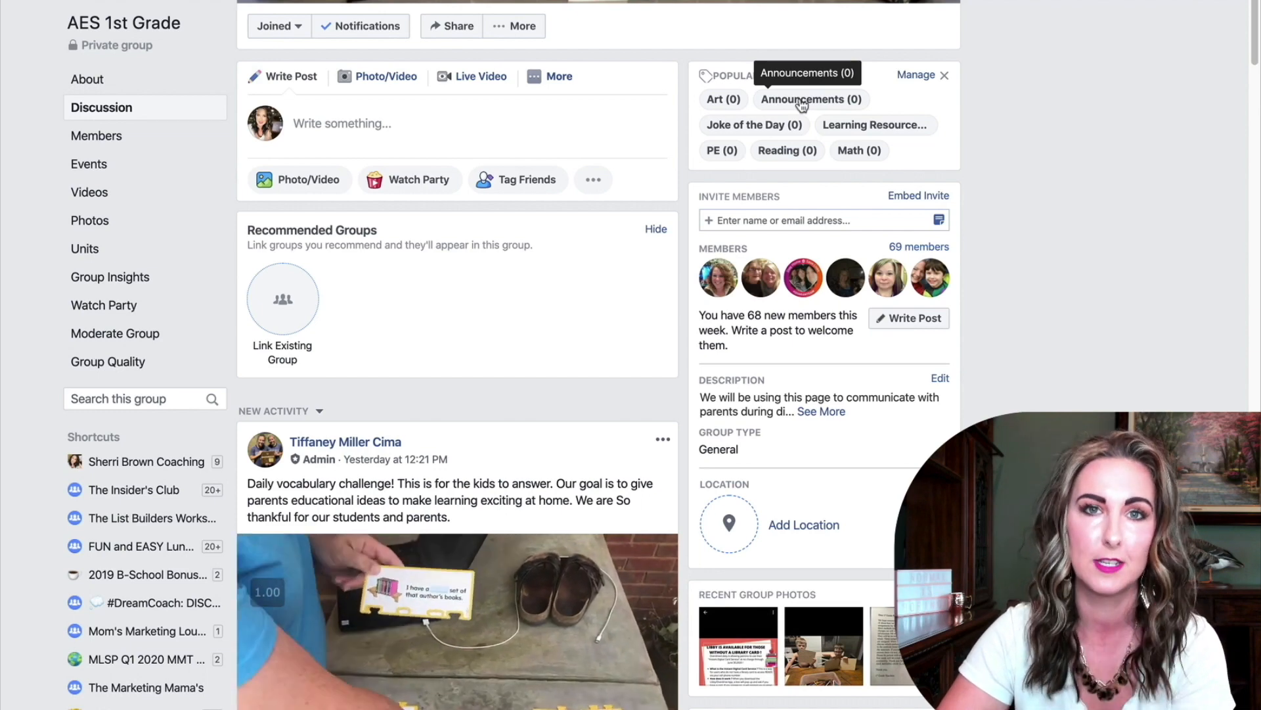
Create a learning unit named Weekly Announcements in the AES 1st Grade group, leaving its description empty
scroll(677, 399, "up", 5)
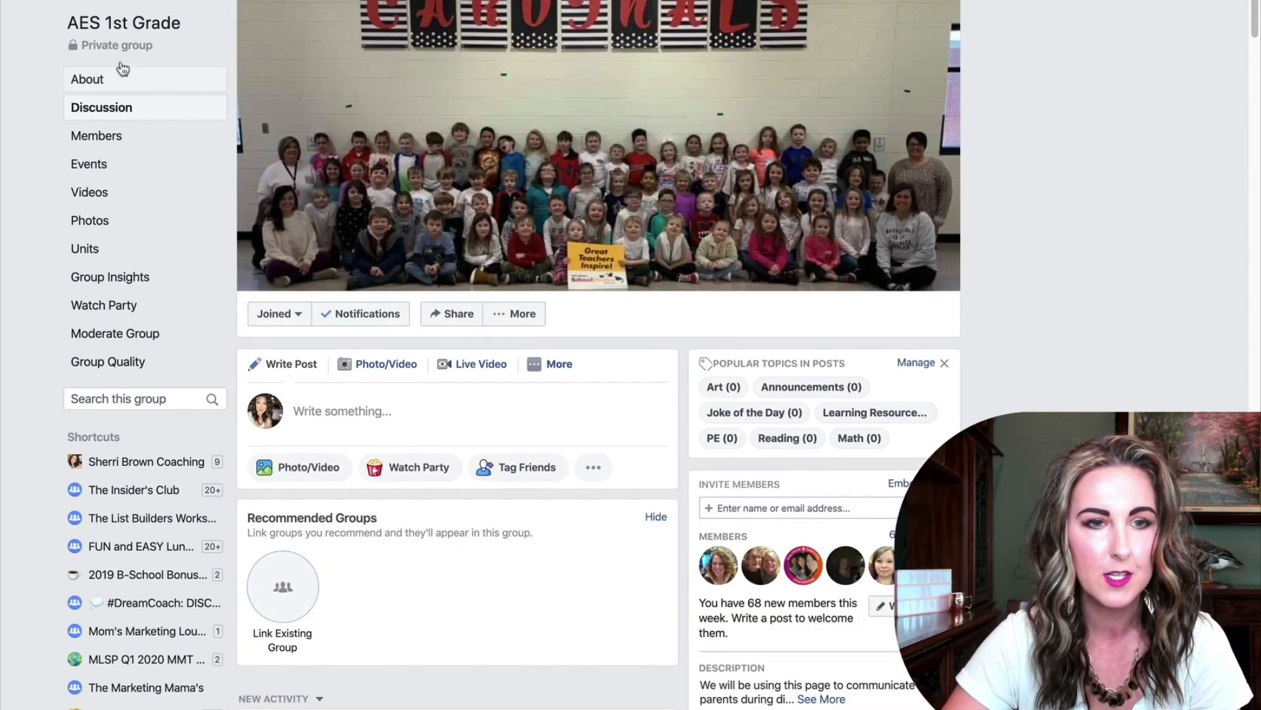
left_click(81, 253)
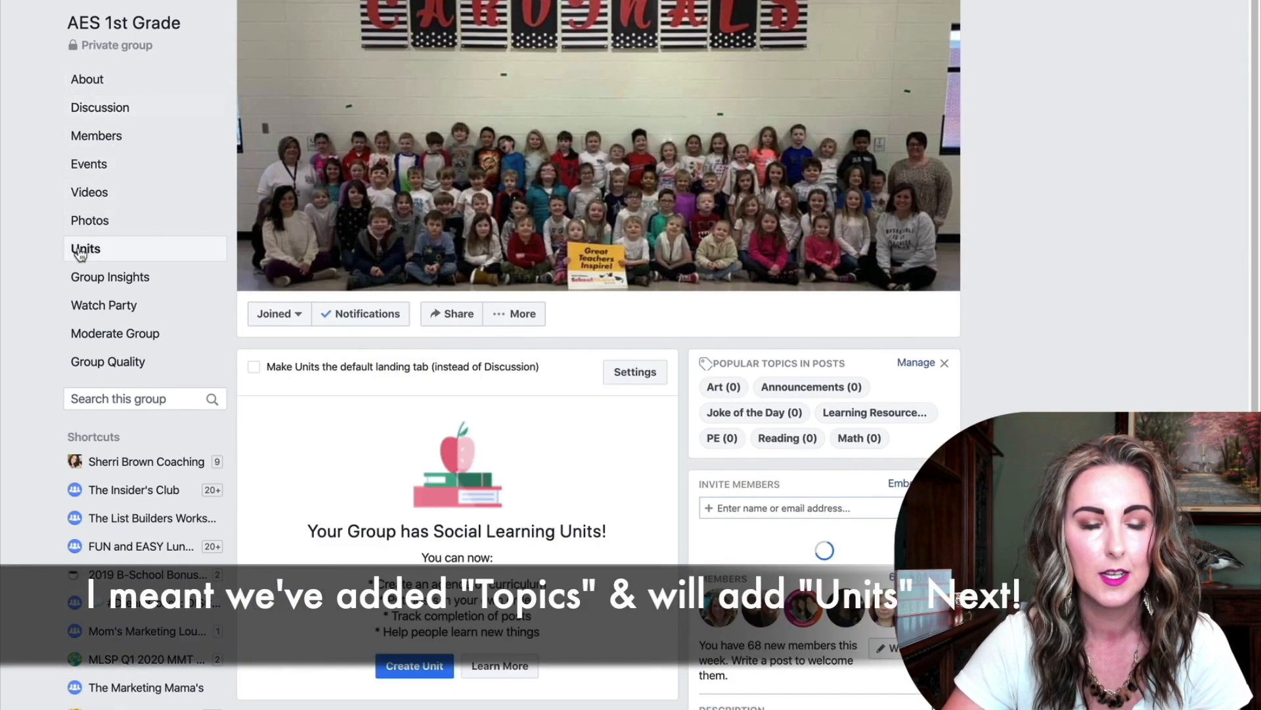
scroll(361, 550, "down", 1)
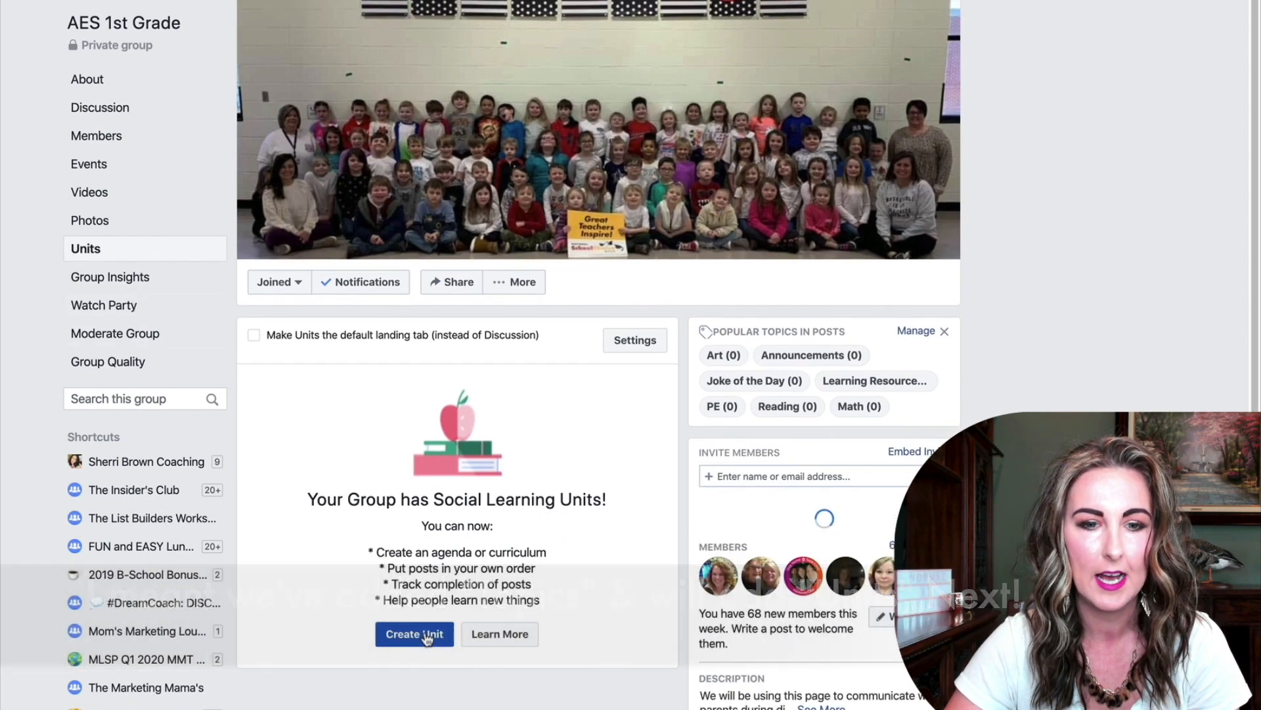
left_click(415, 633)
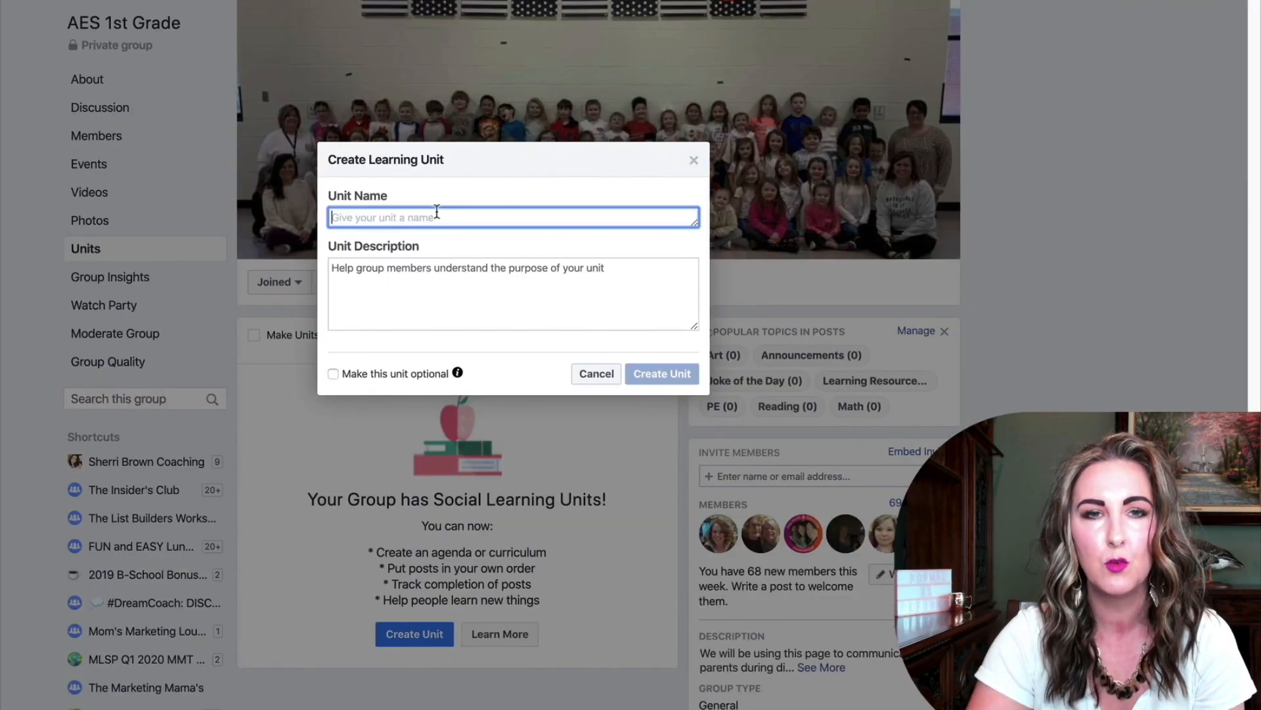
type("Weekly")
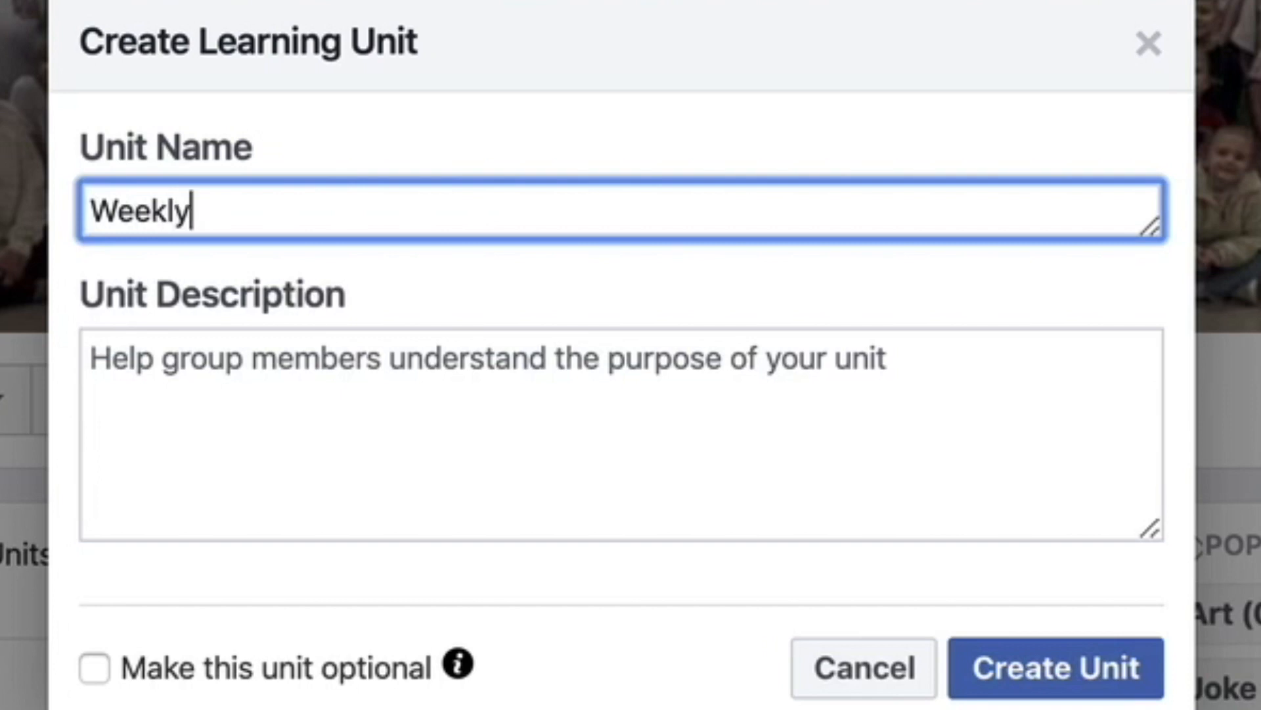
type(" Announcements")
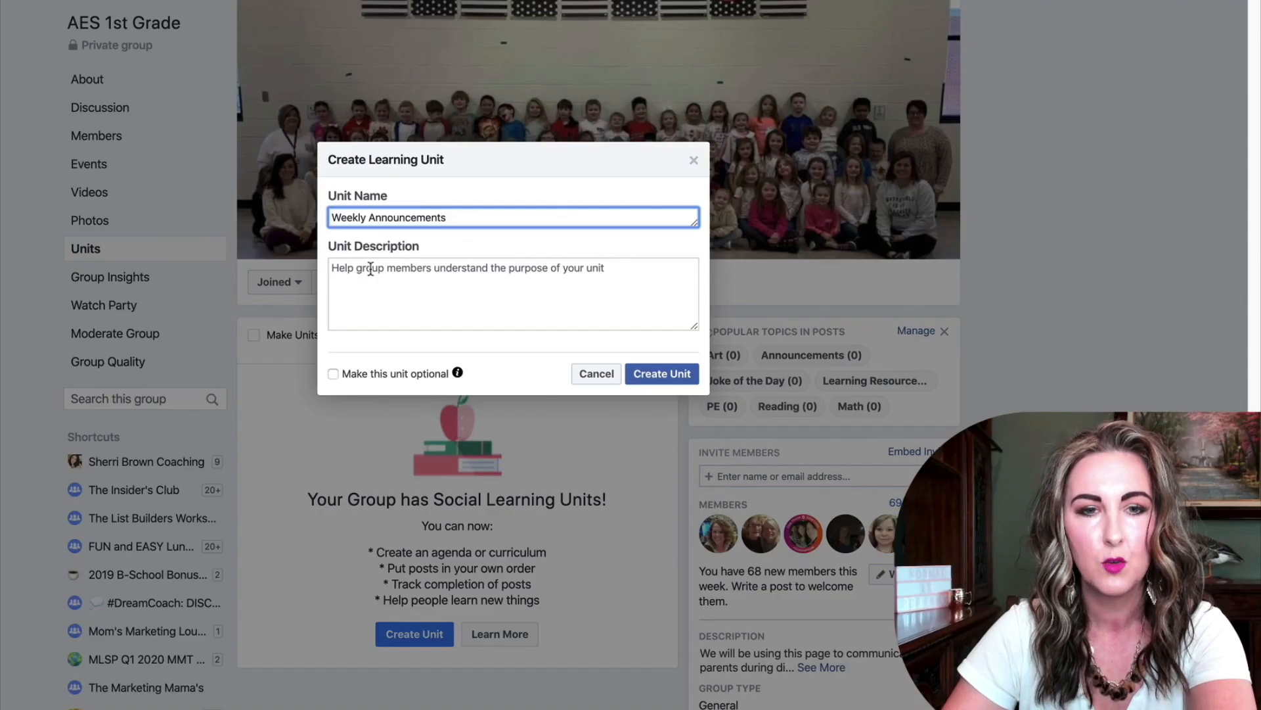
left_click(342, 266)
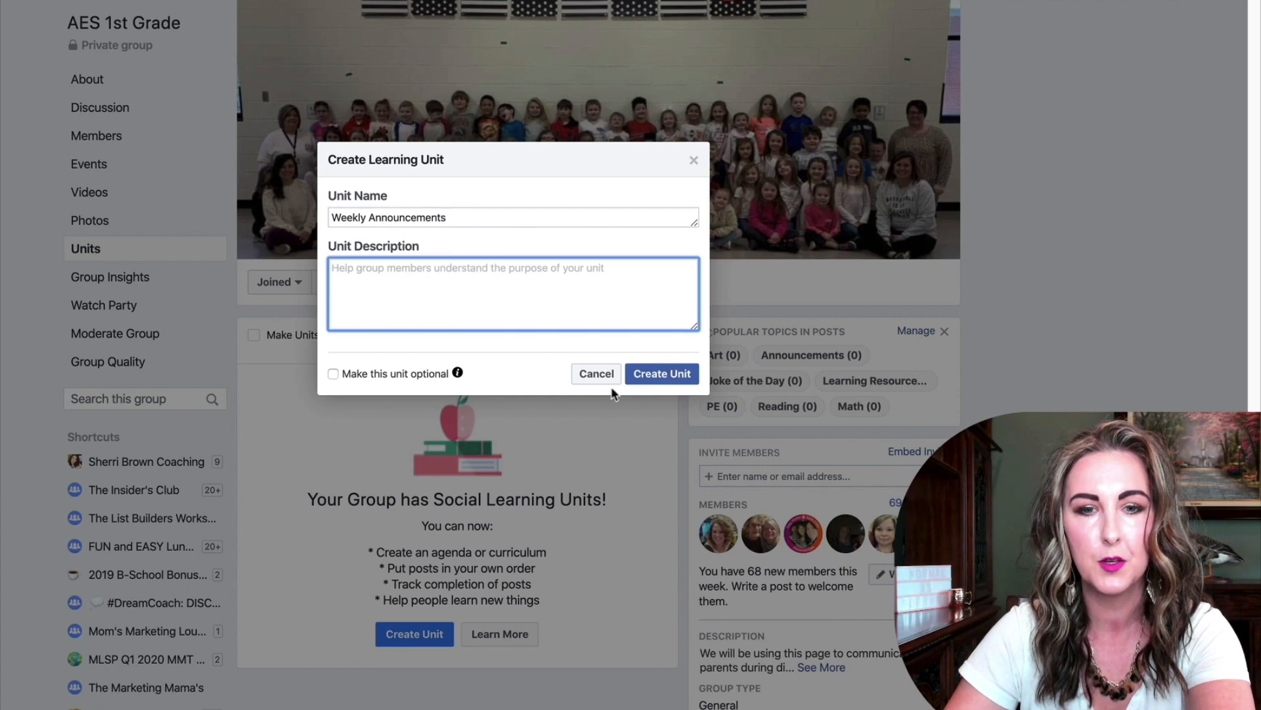
left_click(674, 381)
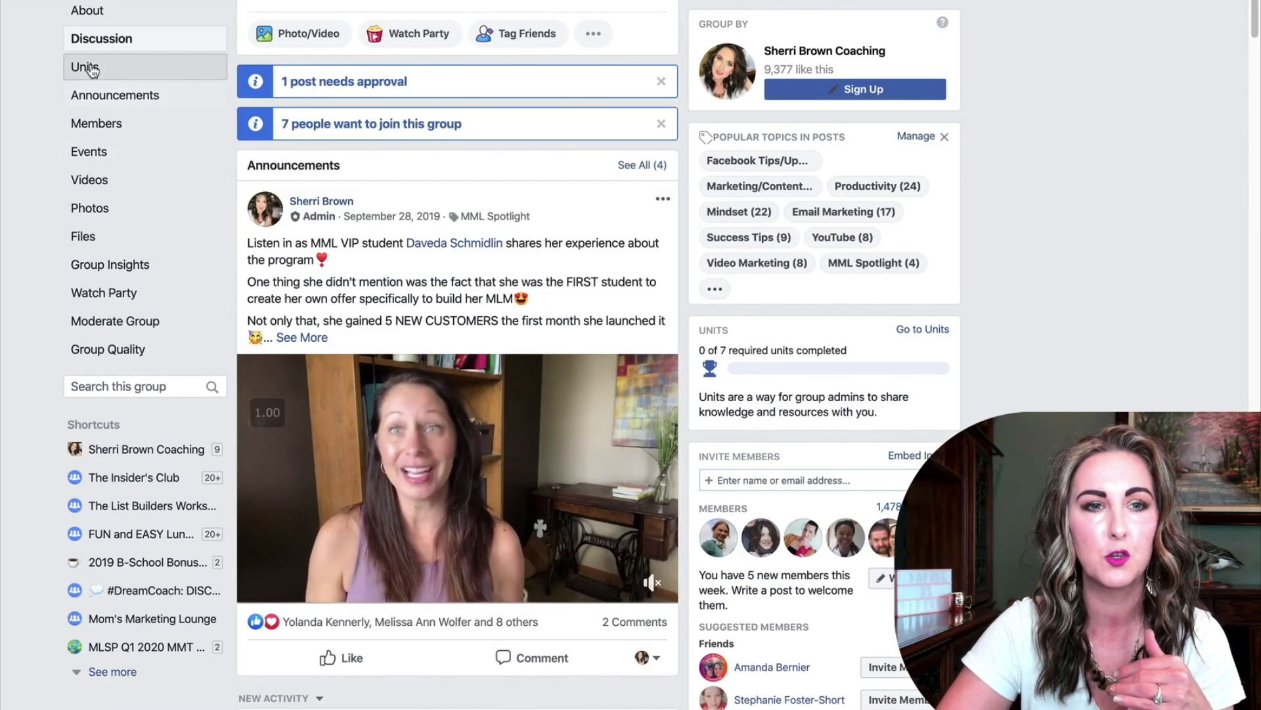
Open the units of The Marketing Mama's group and look over the Weekly Announcements unit page in the AES 1st Grade group
left_click(92, 69)
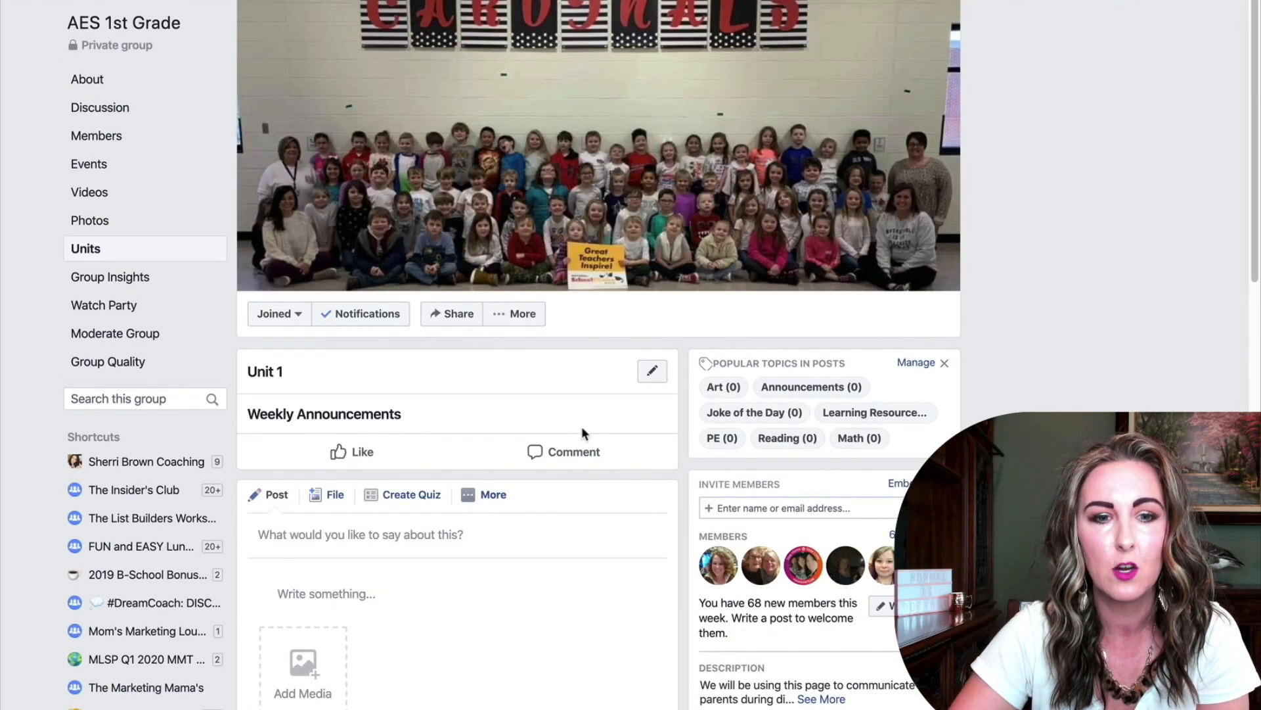
scroll(521, 566, "down", 2)
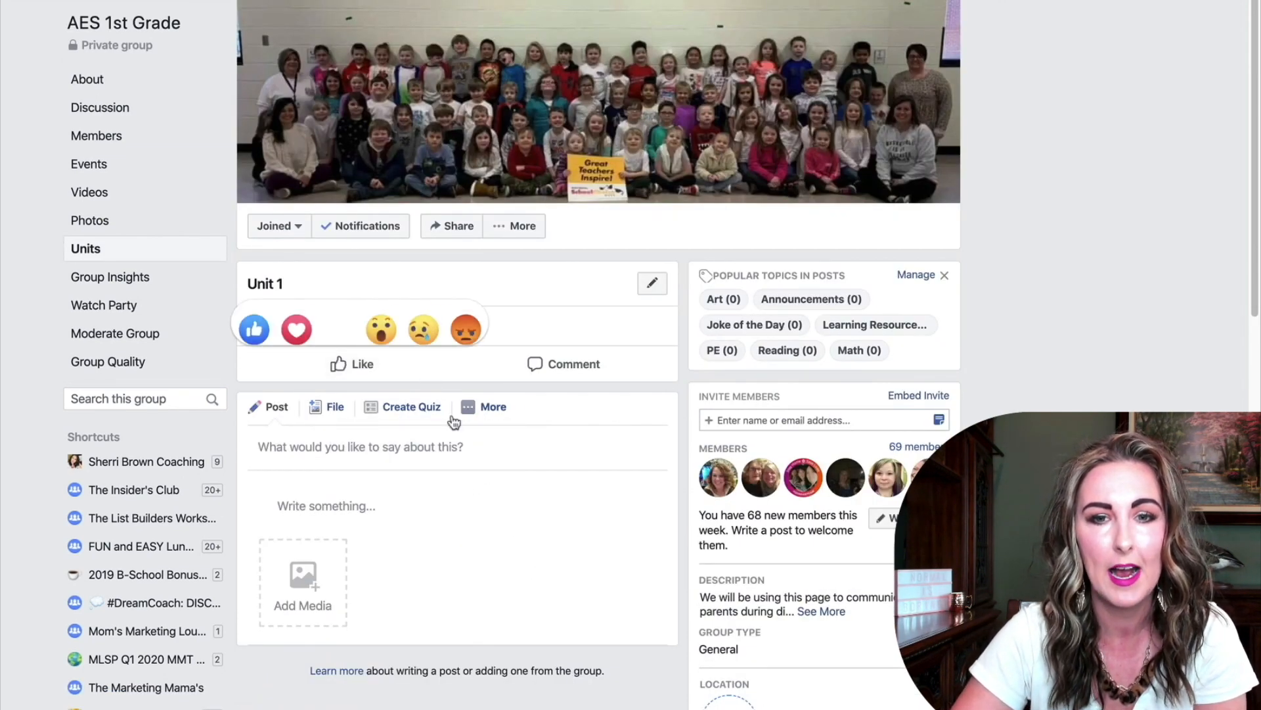
scroll(460, 437, "down", 2)
Create a learning unit named Math in the AES 1st Grade group, leaving its description empty
left_click(87, 258)
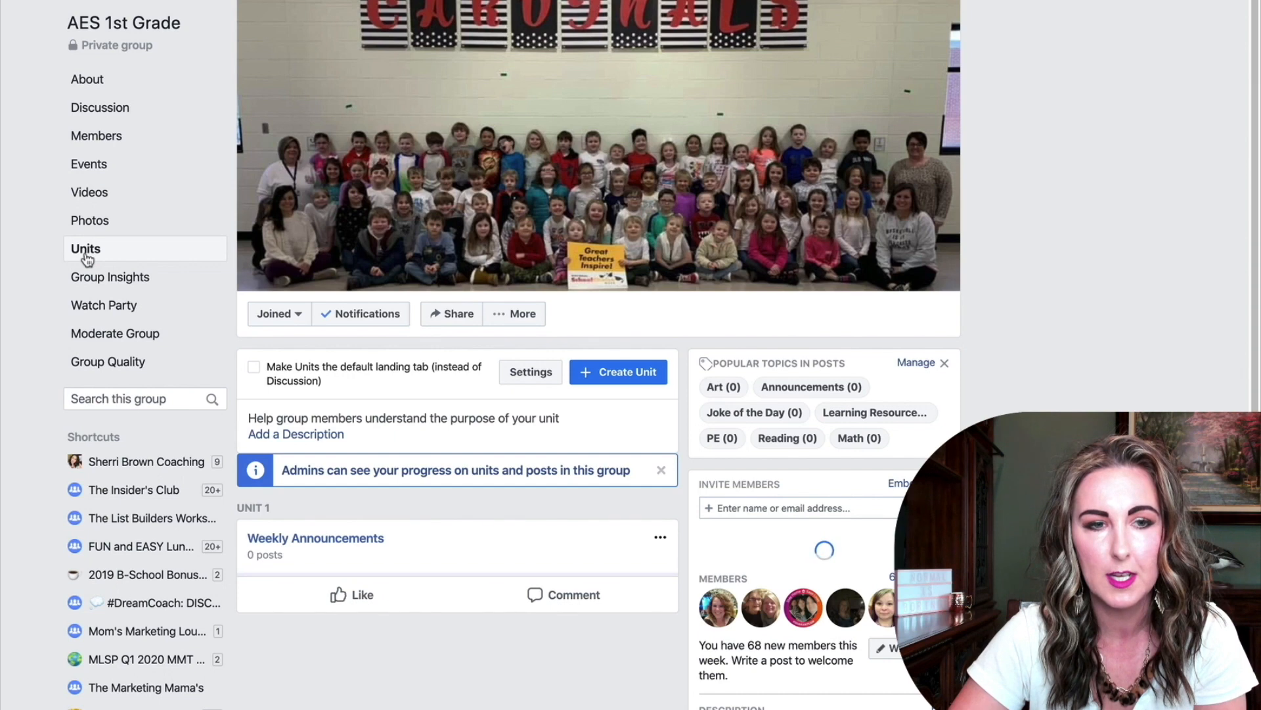
left_click(630, 376)
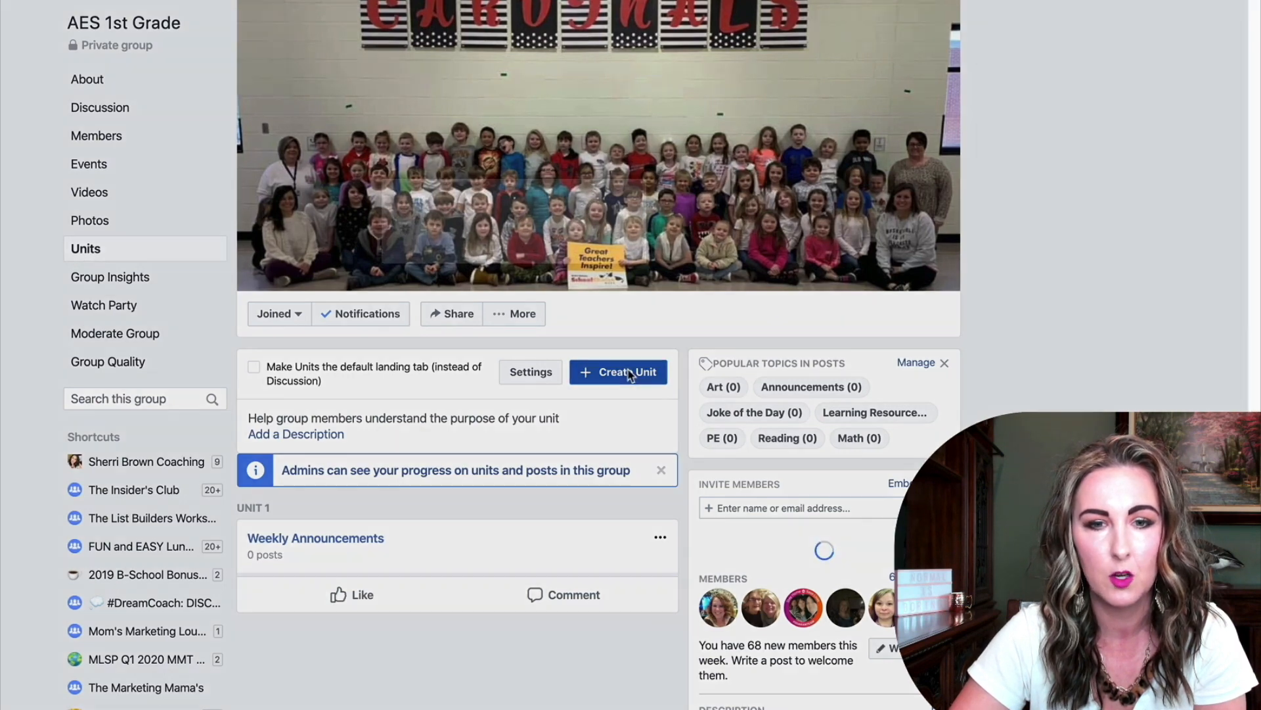
left_click(484, 218)
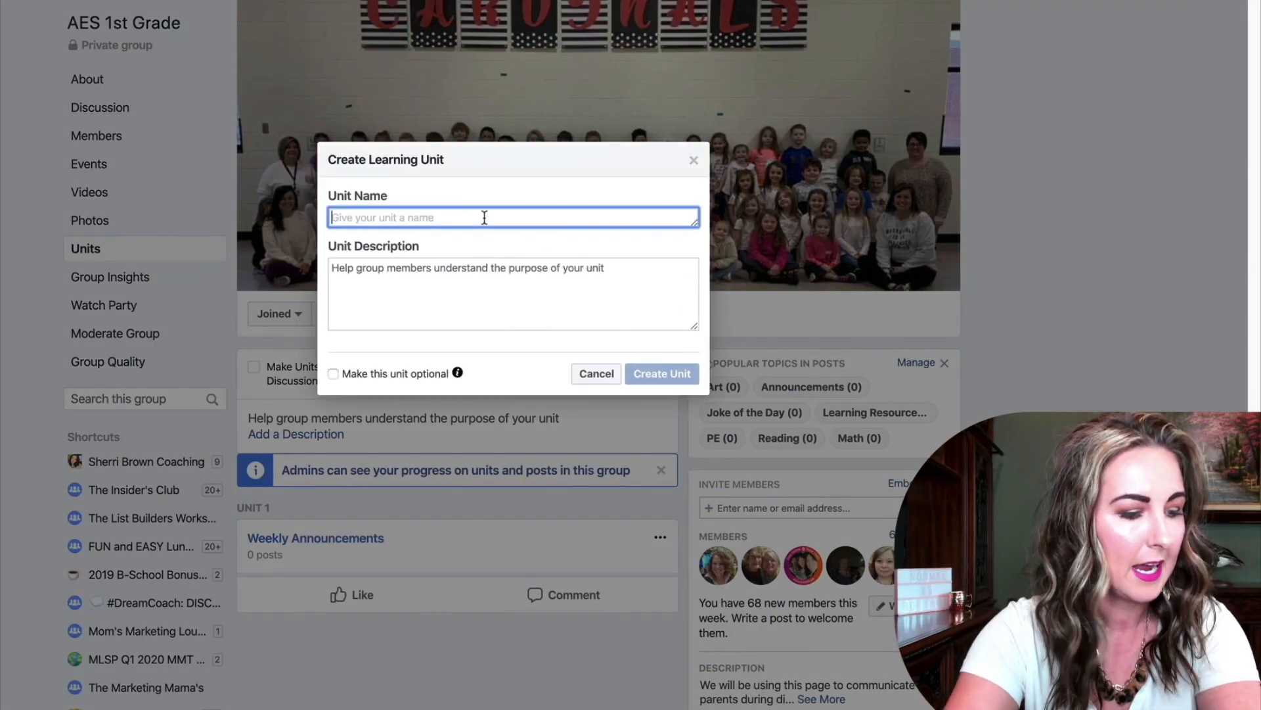
type("Math")
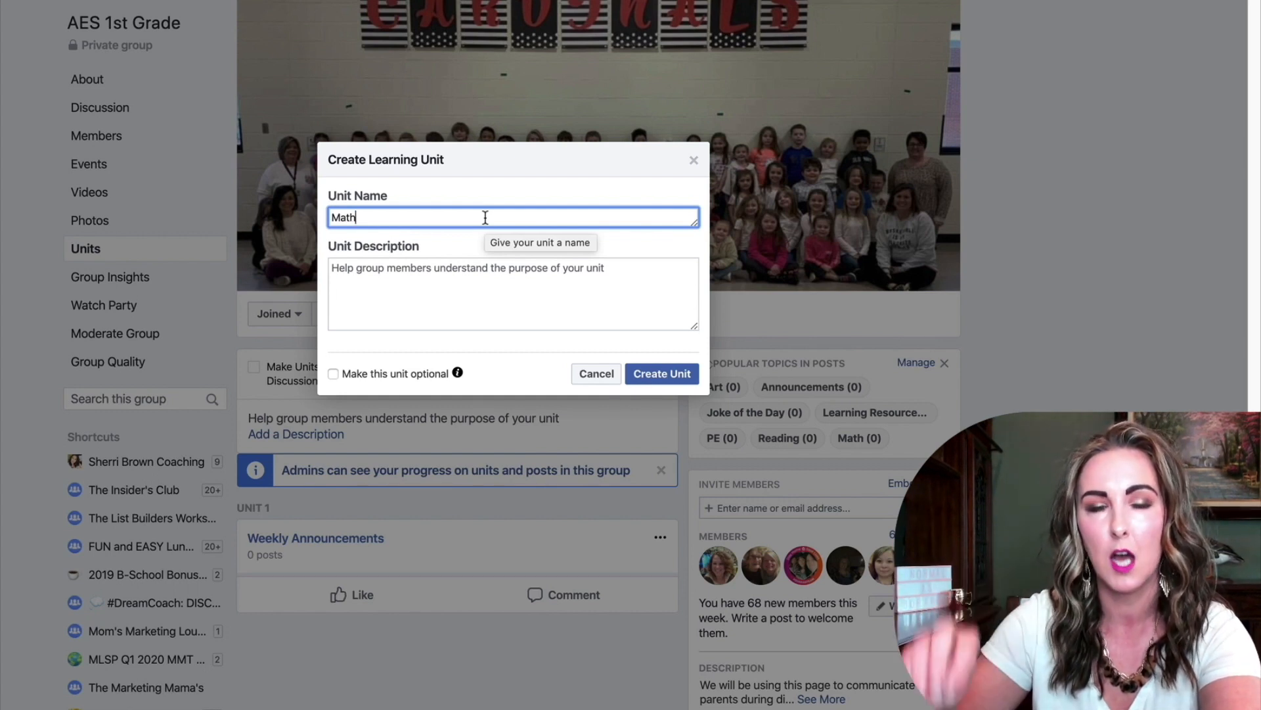
left_click(645, 371)
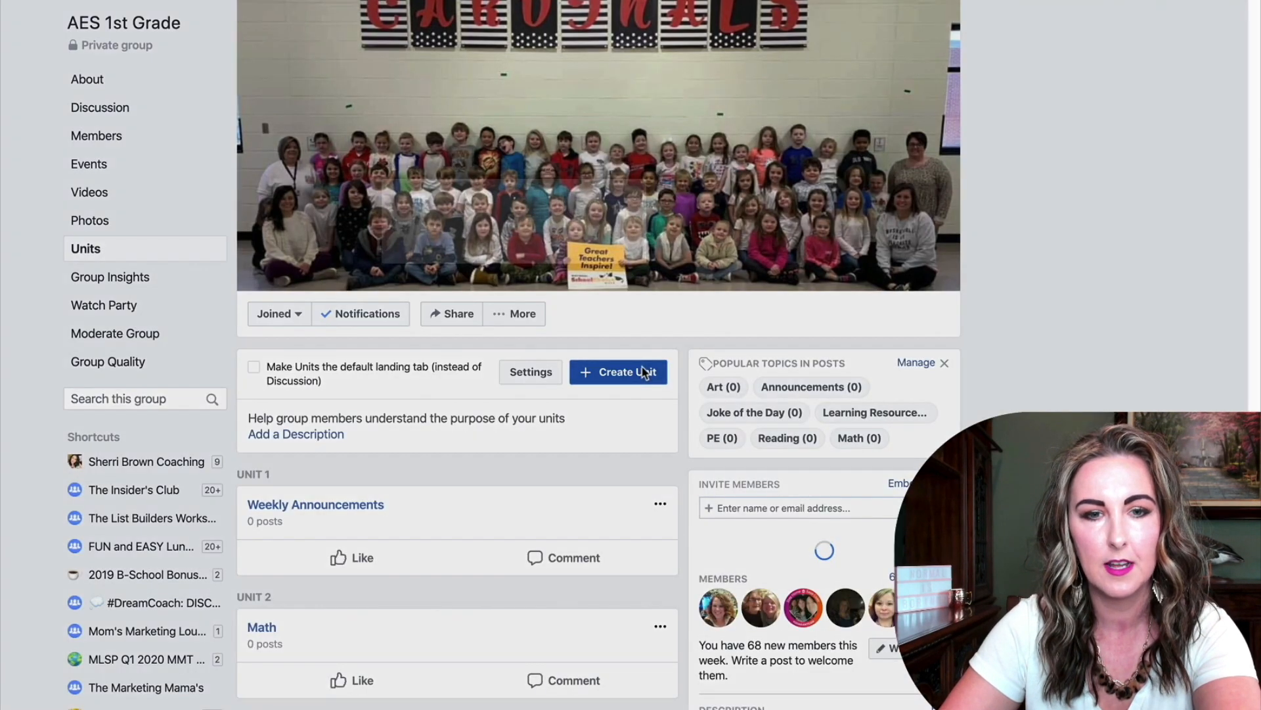
Create a learning unit named Reading without a description and return to the list of units
left_click(645, 372)
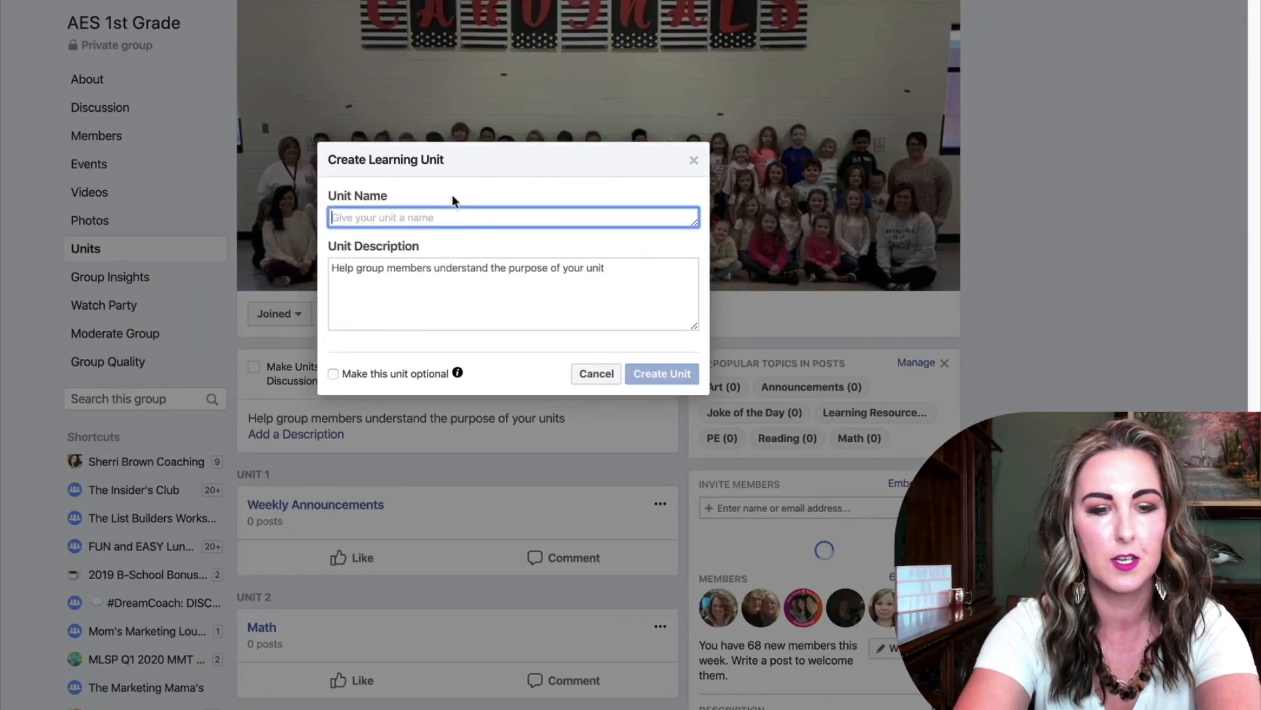
type("Reading")
left_click(669, 374)
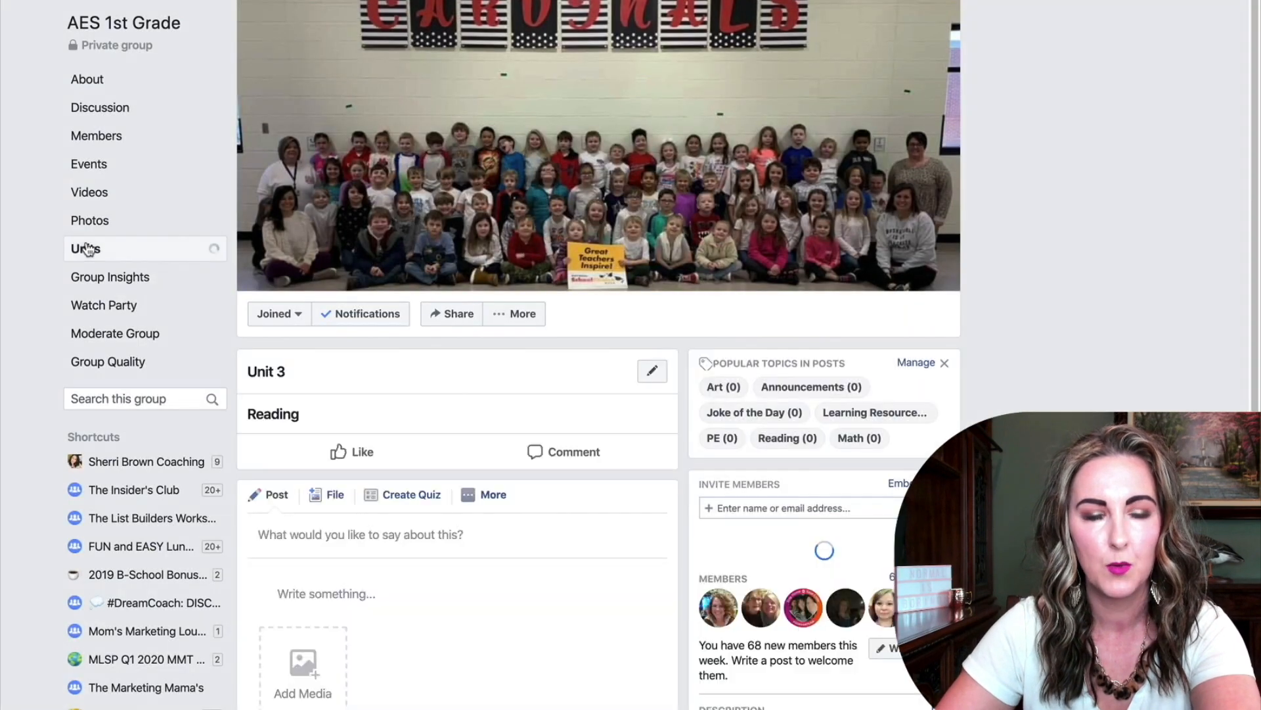
left_click(85, 248)
scroll(649, 516, "down", 2)
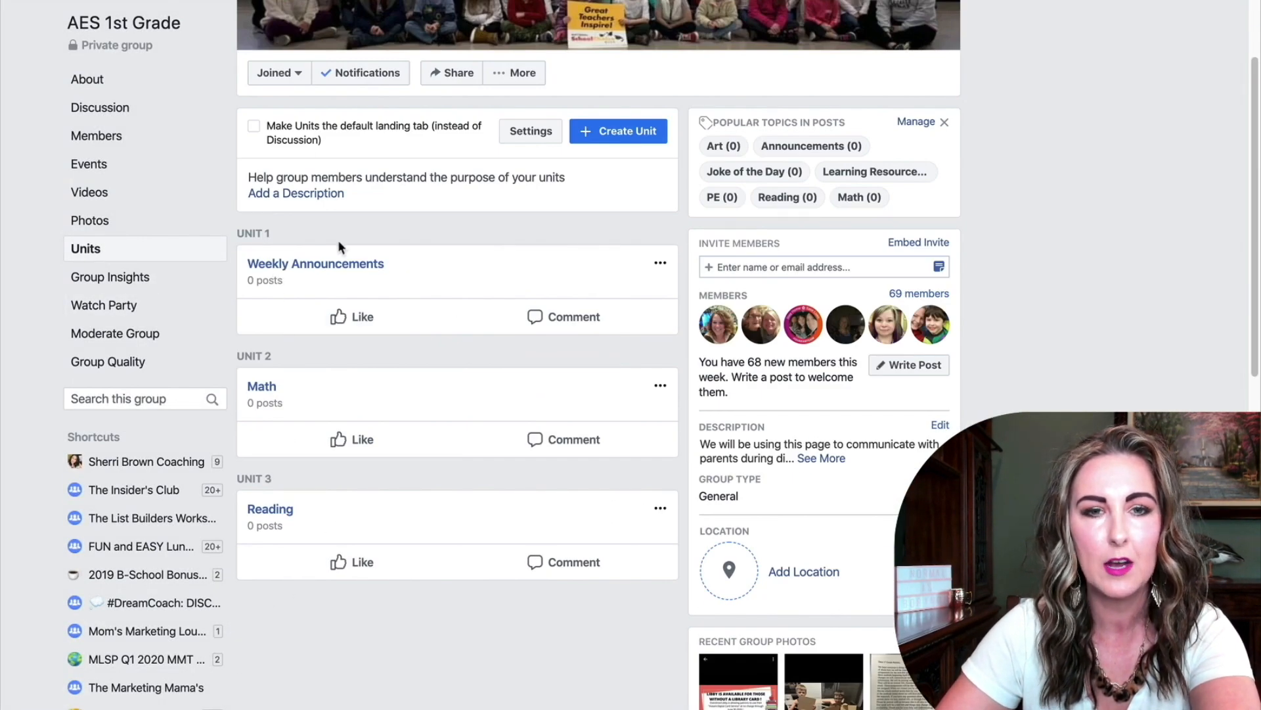
Make Units the group's default landing tab, and switch that option off again
scroll(338, 240, "up", 2)
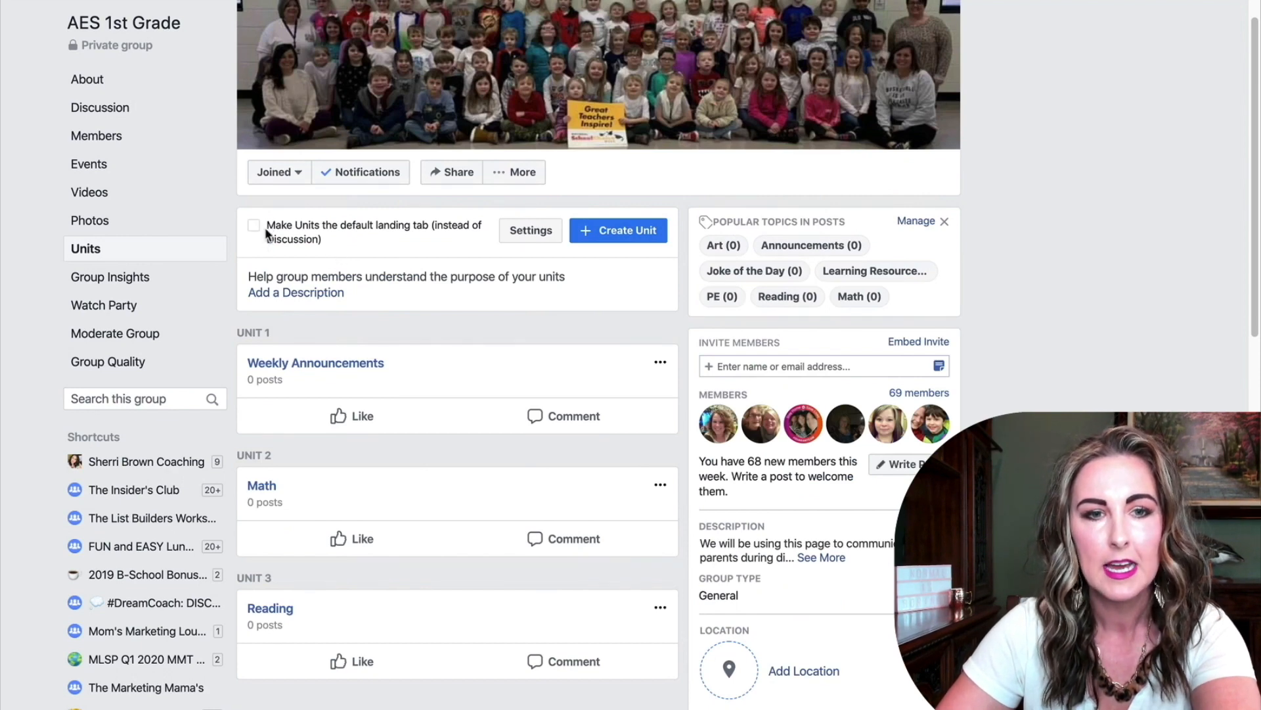
left_click(350, 236)
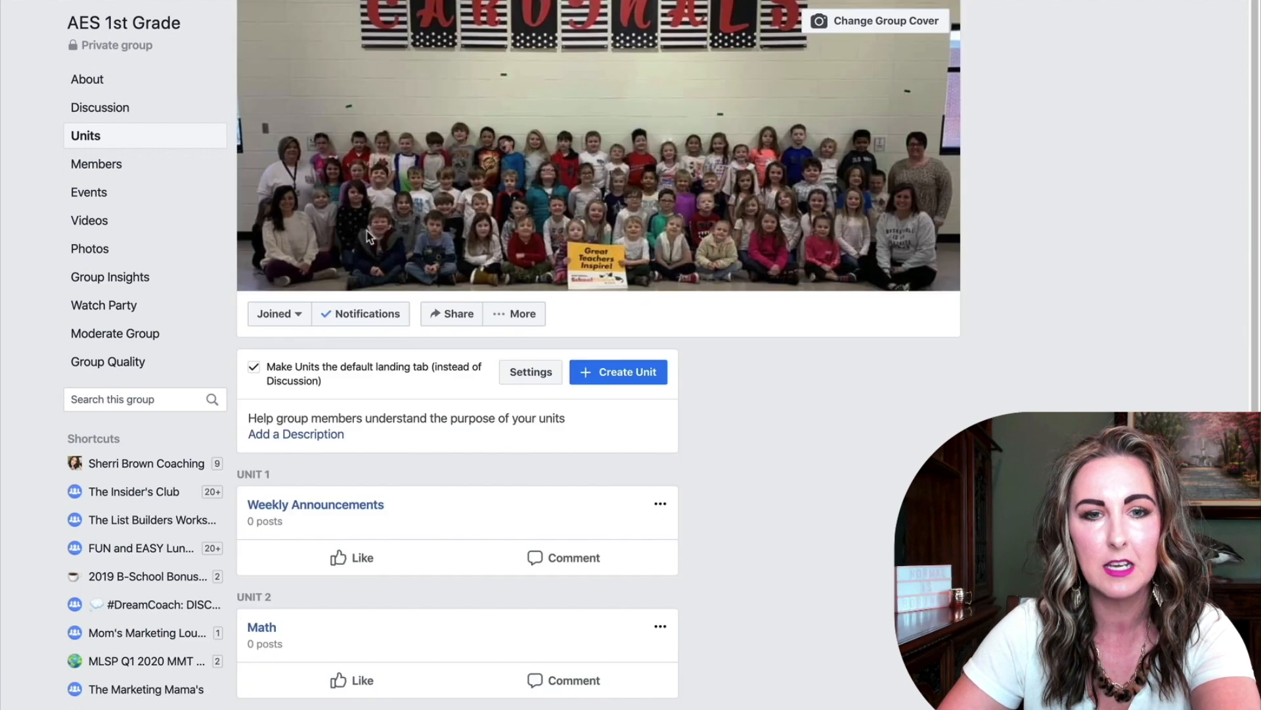
left_click(254, 370)
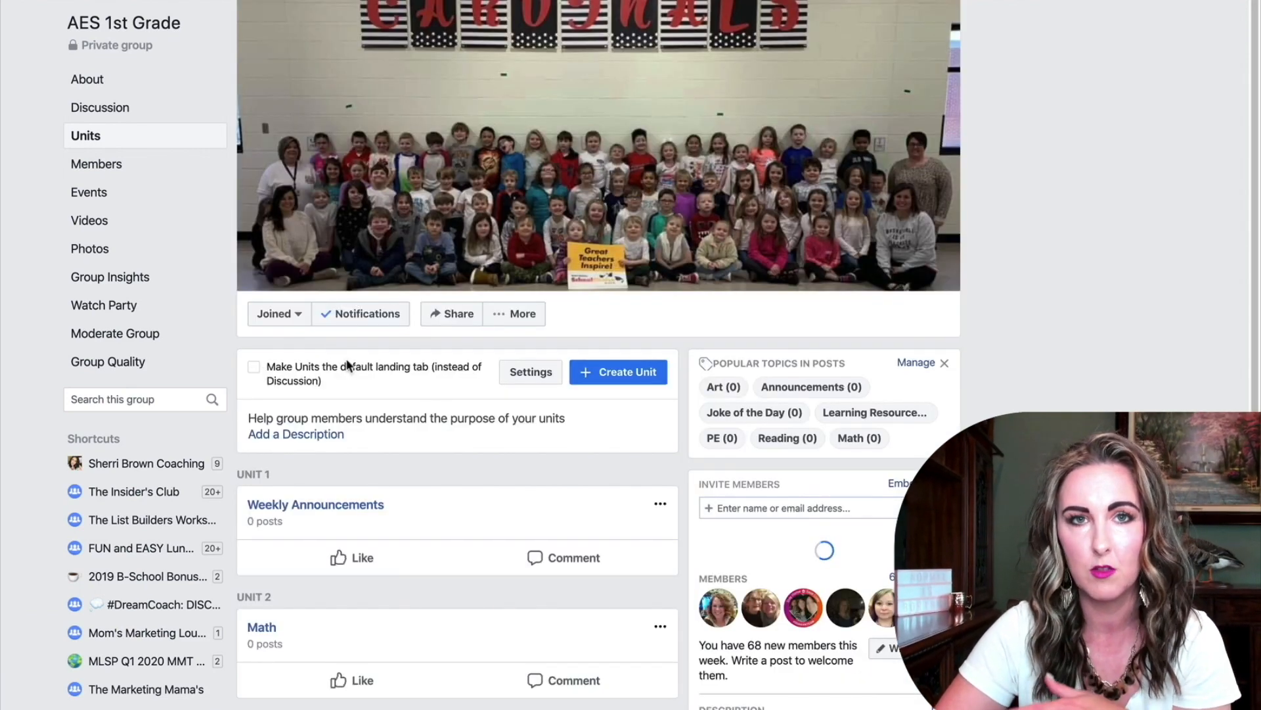
Look over the AES 1st Grade discussion page with its new-unit activity and return to the list of units
scroll(346, 364, "down", 2)
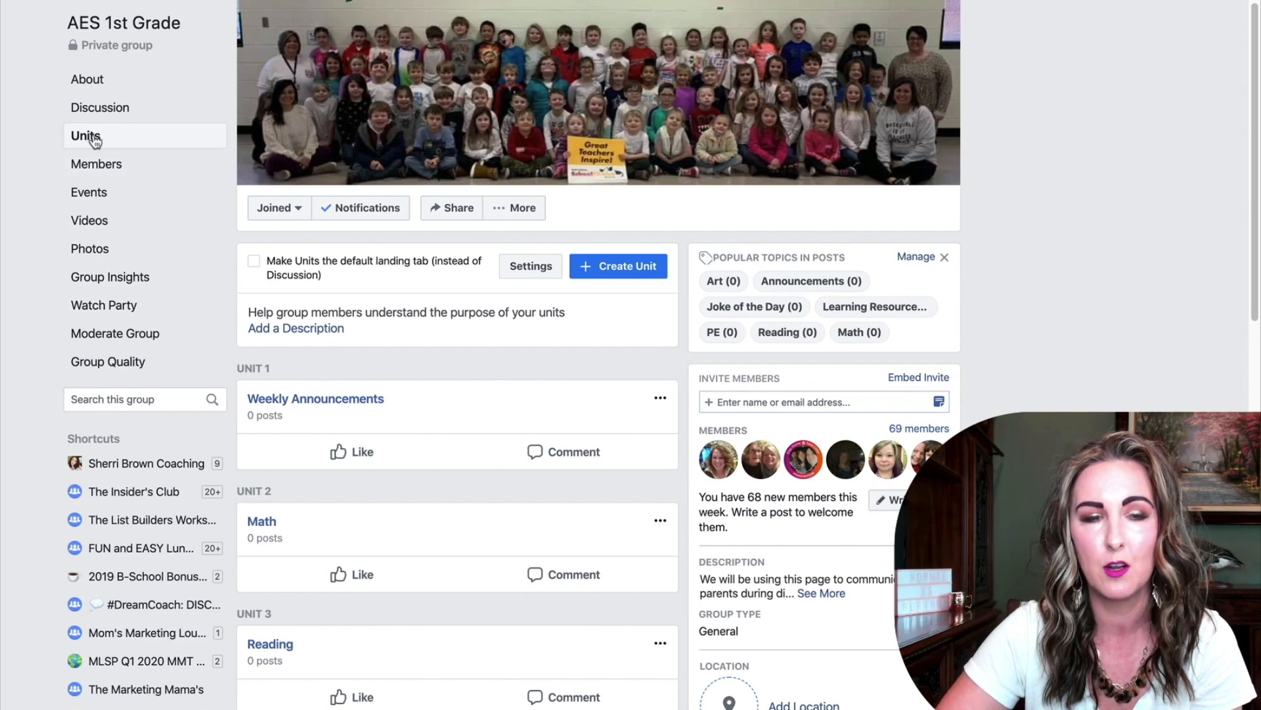
left_click(97, 112)
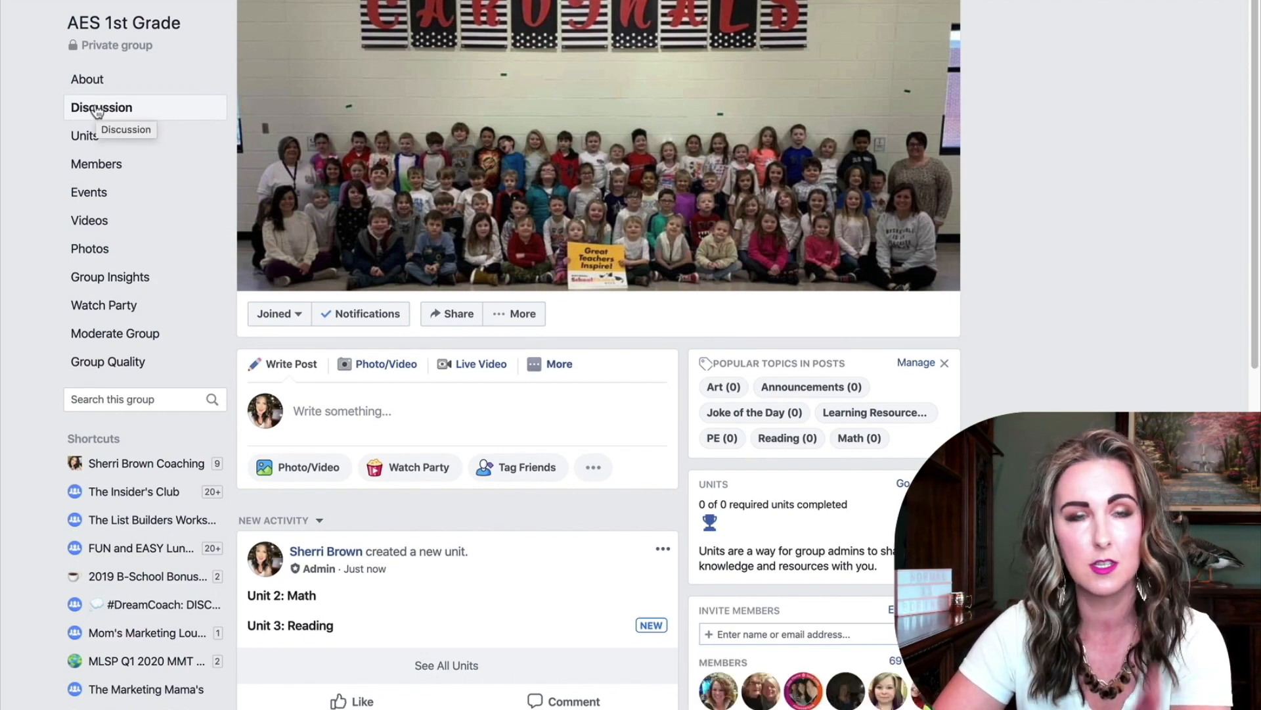
scroll(104, 121, "down", 1)
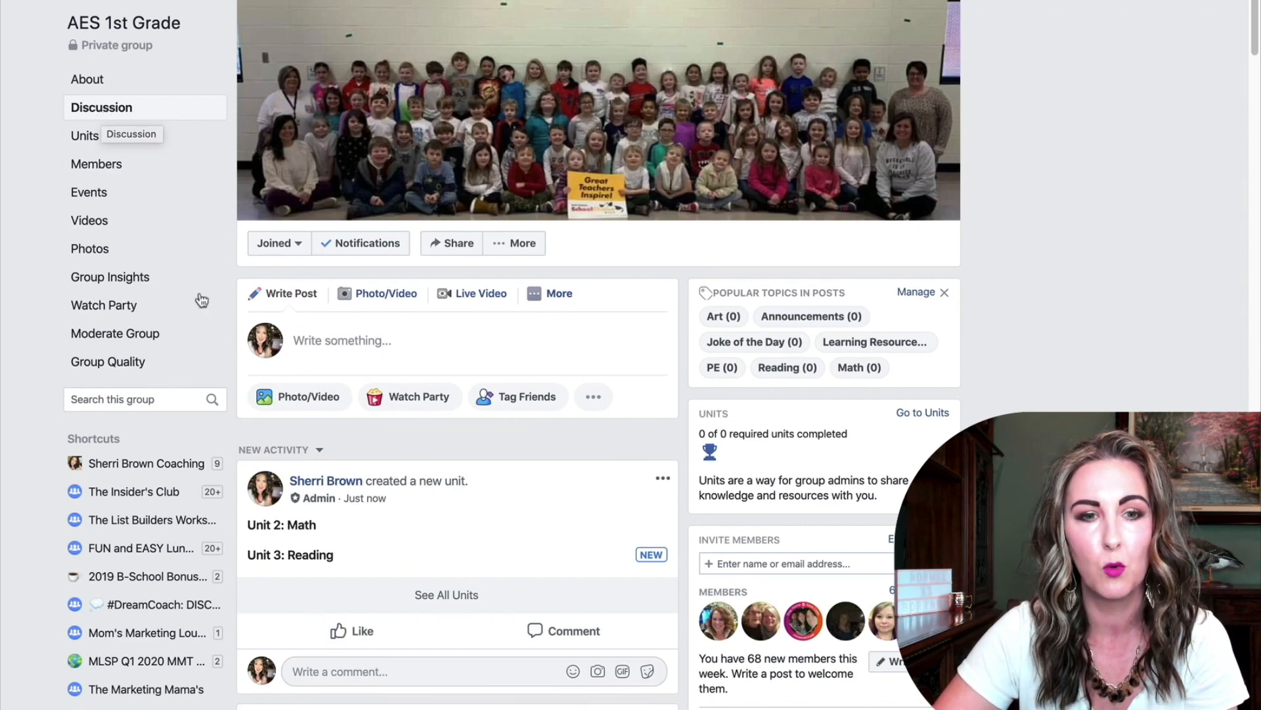
scroll(396, 535, "down", 2)
left_click(97, 136)
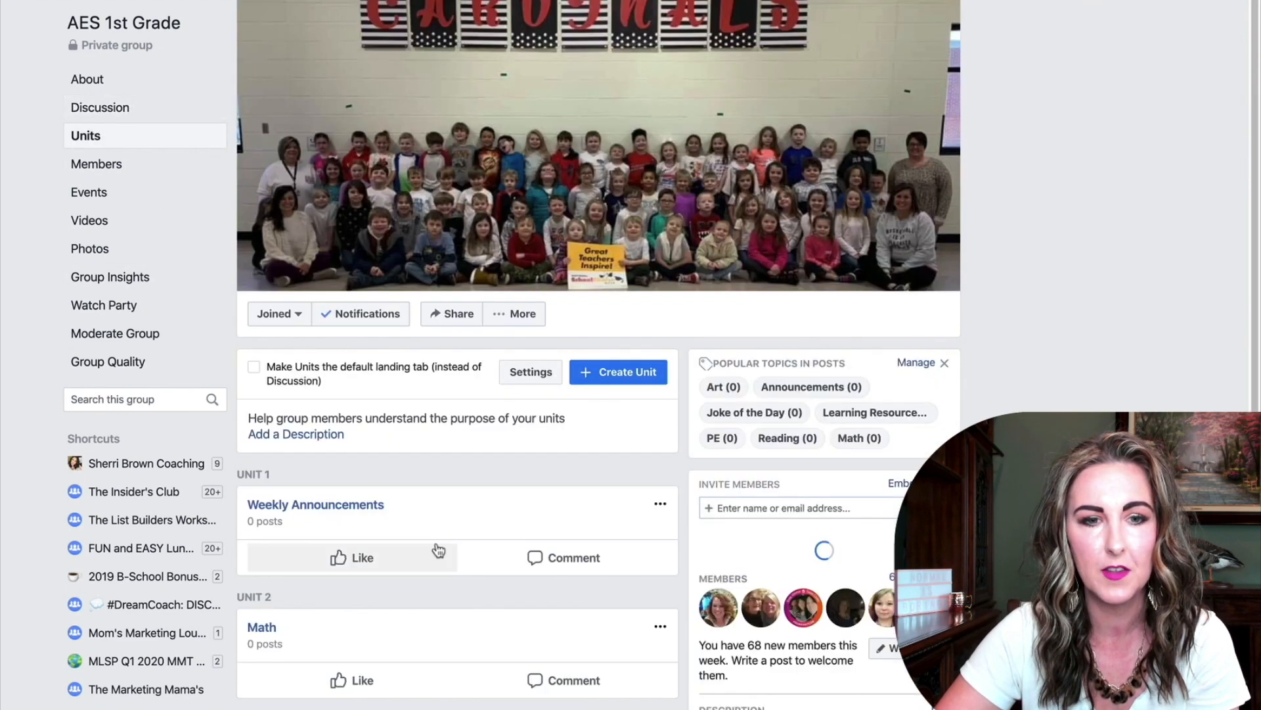
scroll(436, 550, "down", 2)
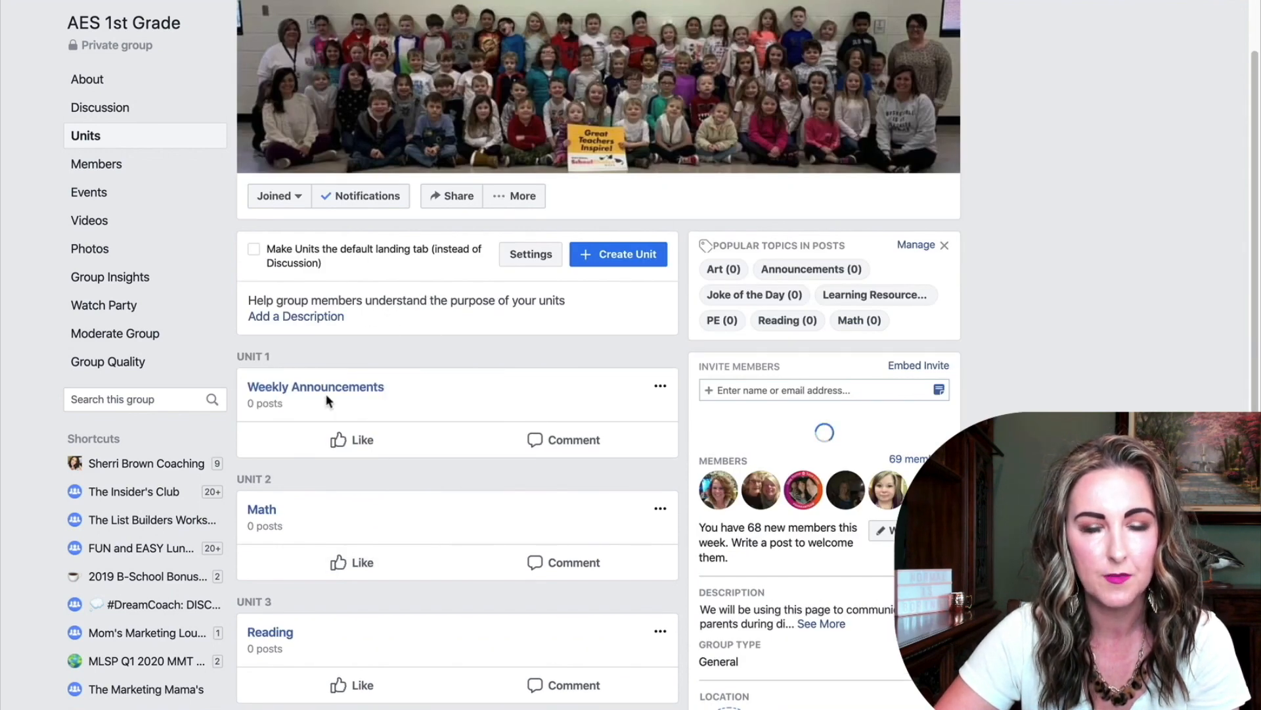
Open the Weekly Announcements unit and start a file post in it with no file chosen
left_click(327, 392)
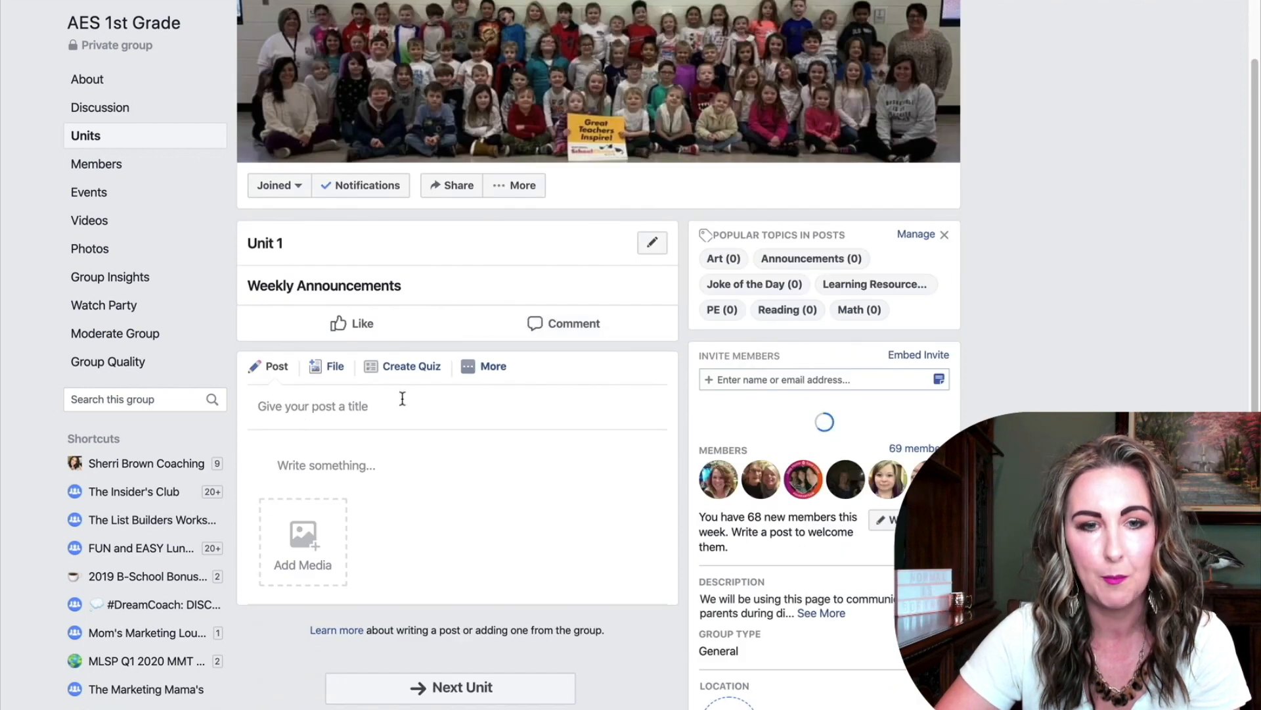
left_click(334, 372)
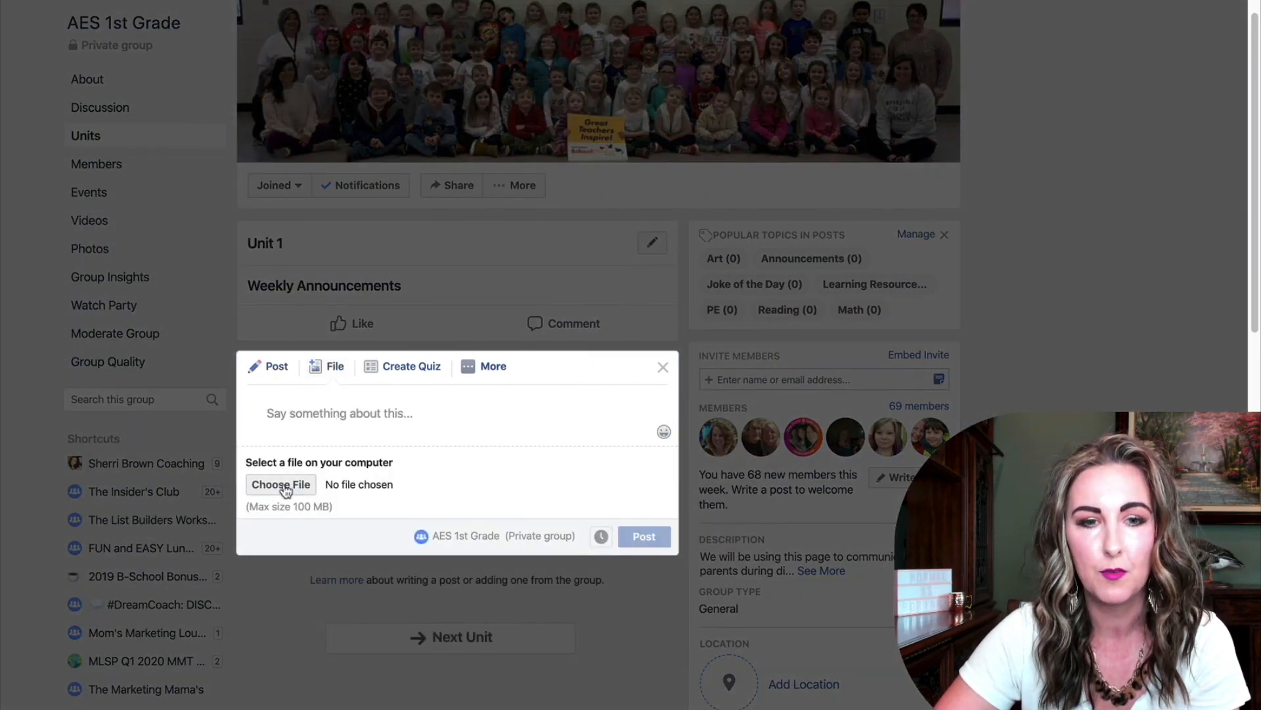
left_click(301, 409)
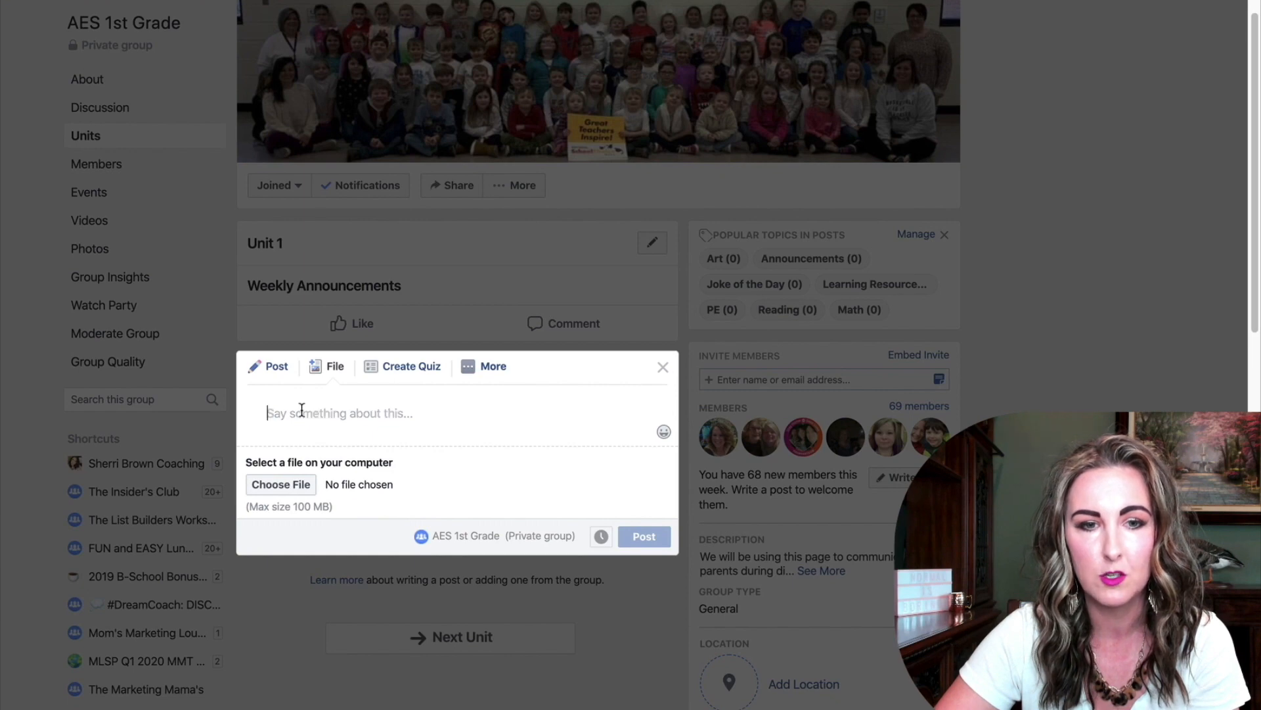
left_click(483, 370)
scroll(500, 377, "up", 1)
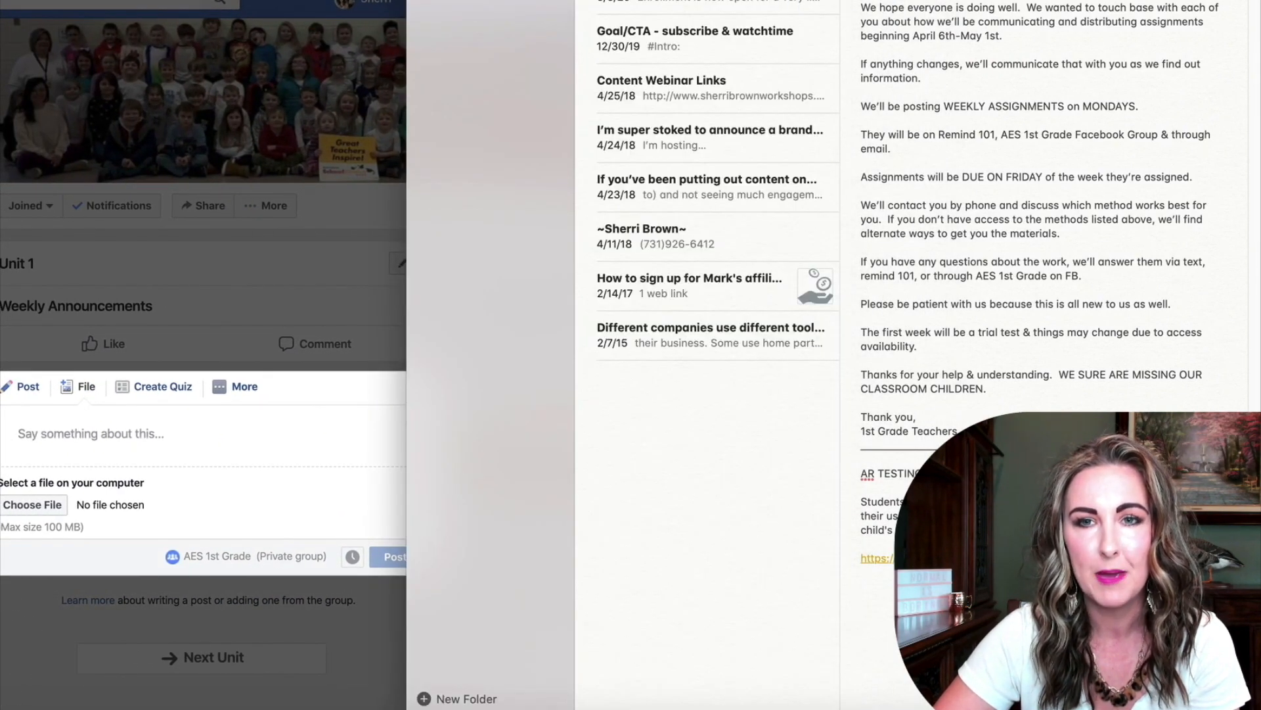
In the notes app, copy the full letter to 1st grade parents, including the AR testing section
left_click_drag(862, 2, 999, 562)
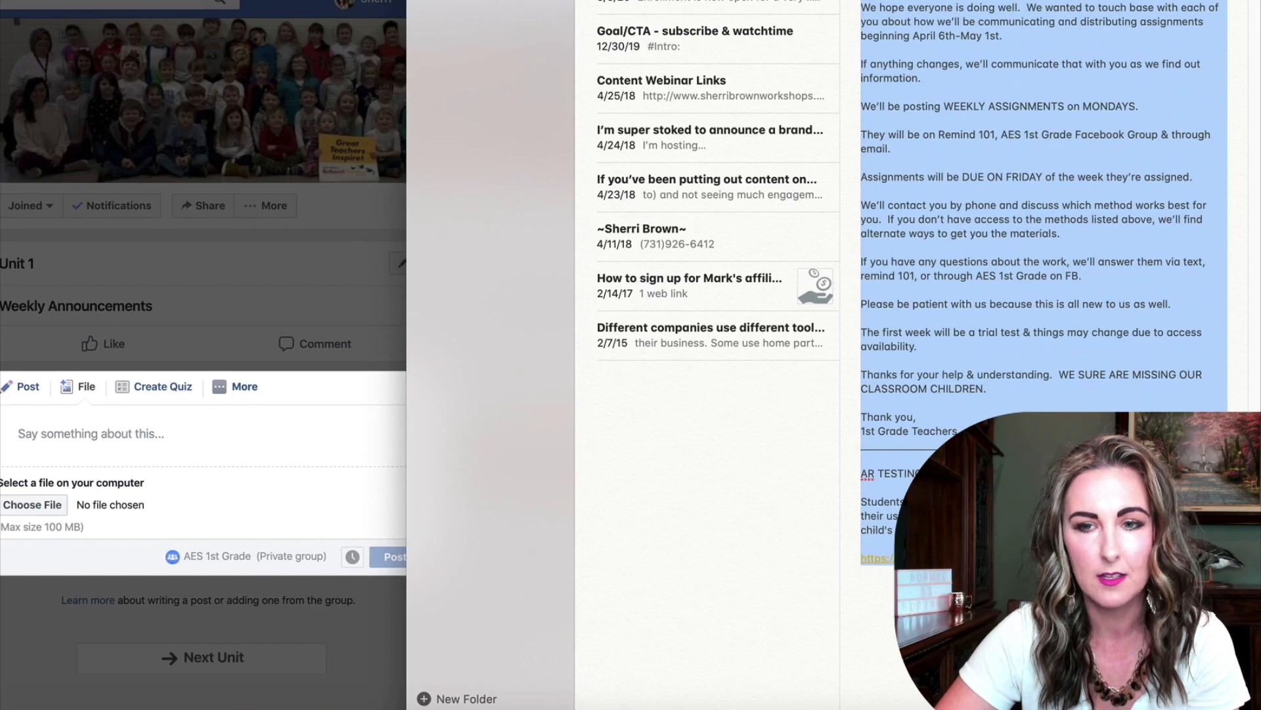
right_click(920, 241)
left_click(1018, 298)
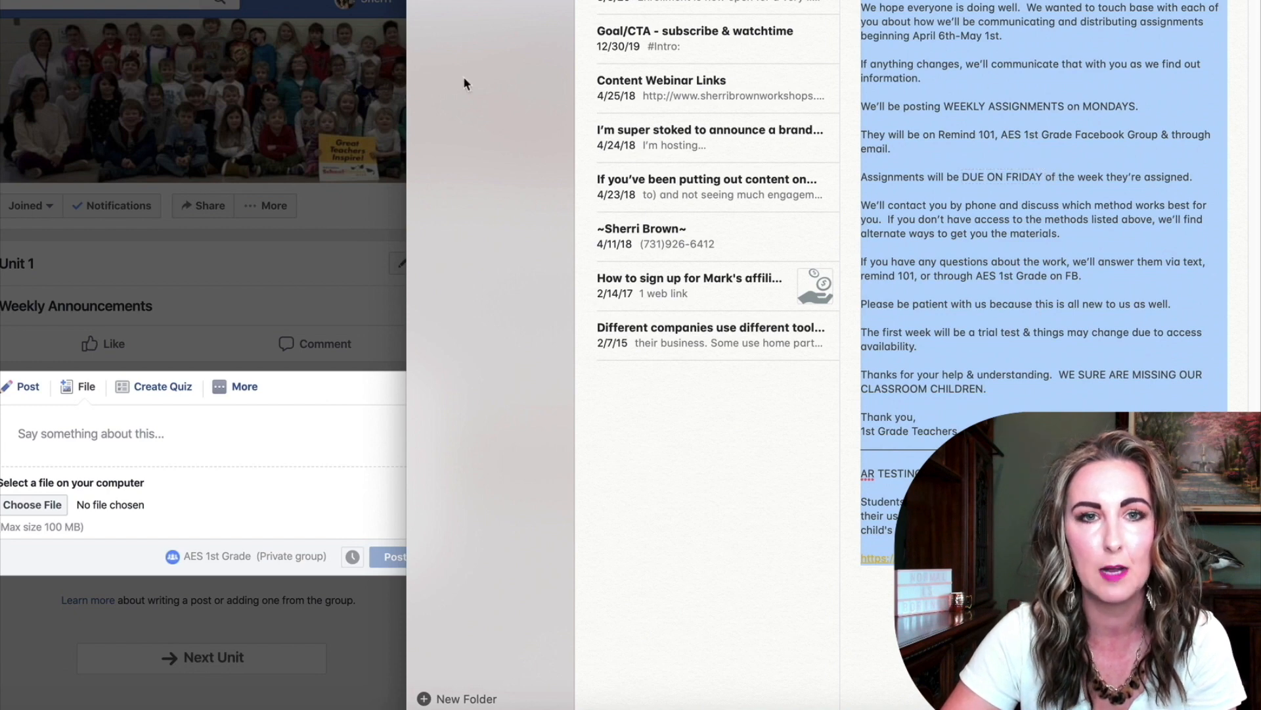
Switch back to Facebook and paste the copied parent letter into the Weekly Announcements post
left_click(91, 433)
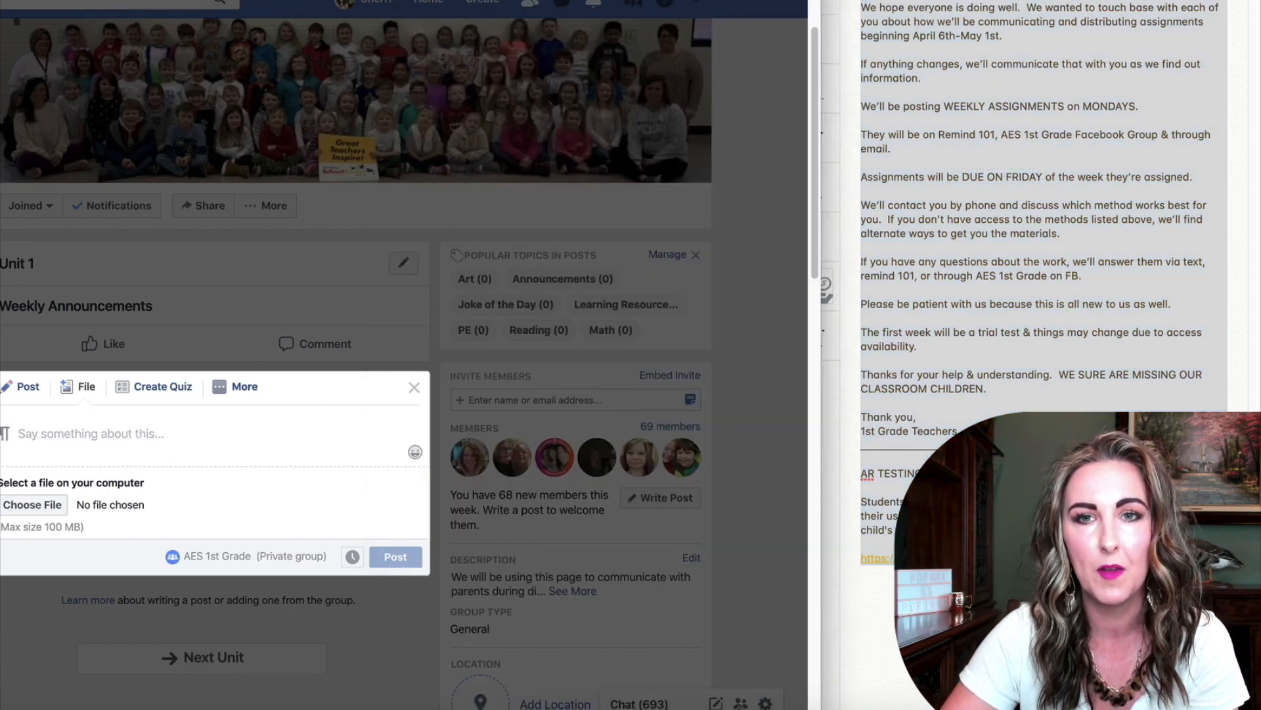
left_click_drag(460, 2, 678, 1)
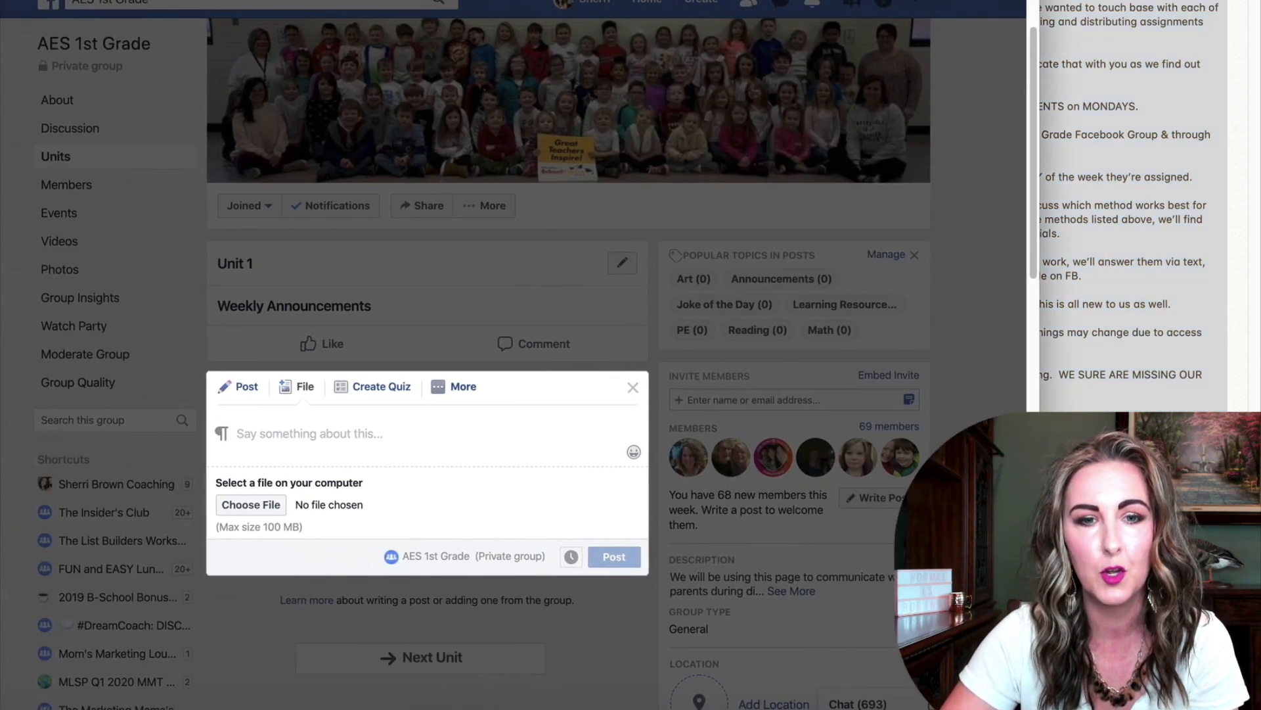
right_click(258, 433)
left_click(320, 549)
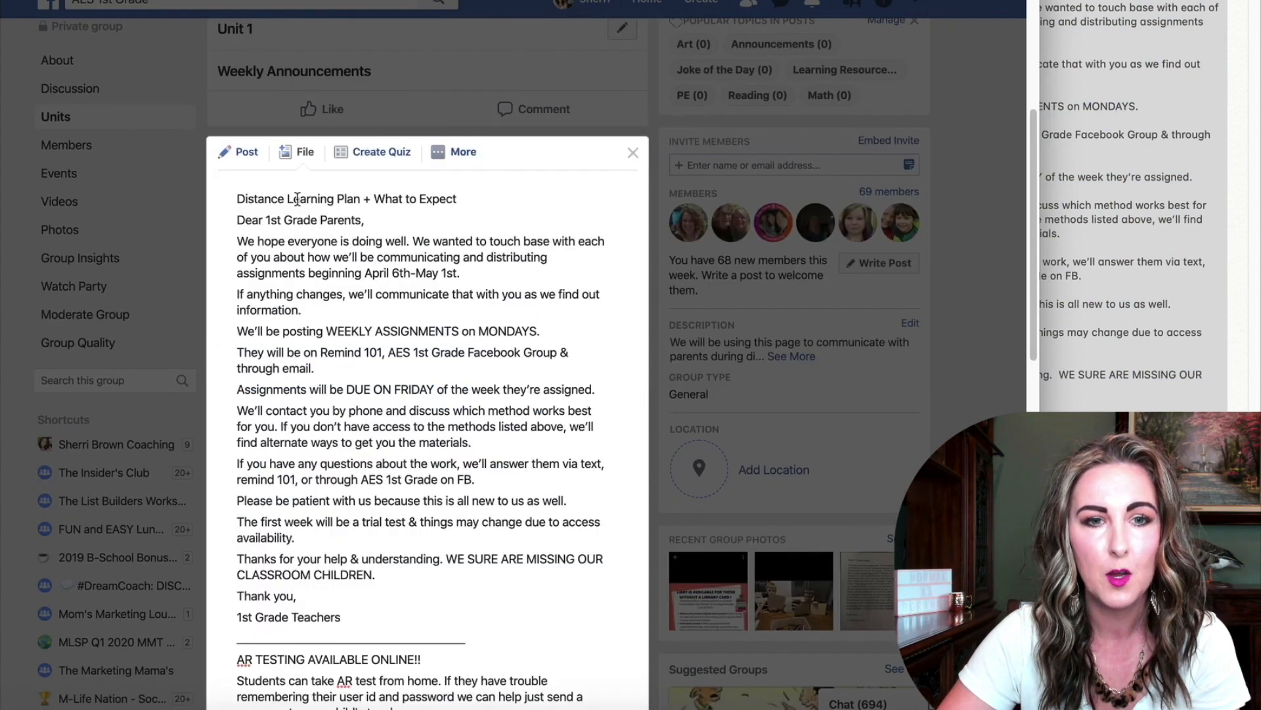
Format "Distance Learning Plan + What to Expect" as a bold H1 heading and add a blank line after the greeting
left_click_drag(240, 197, 458, 198)
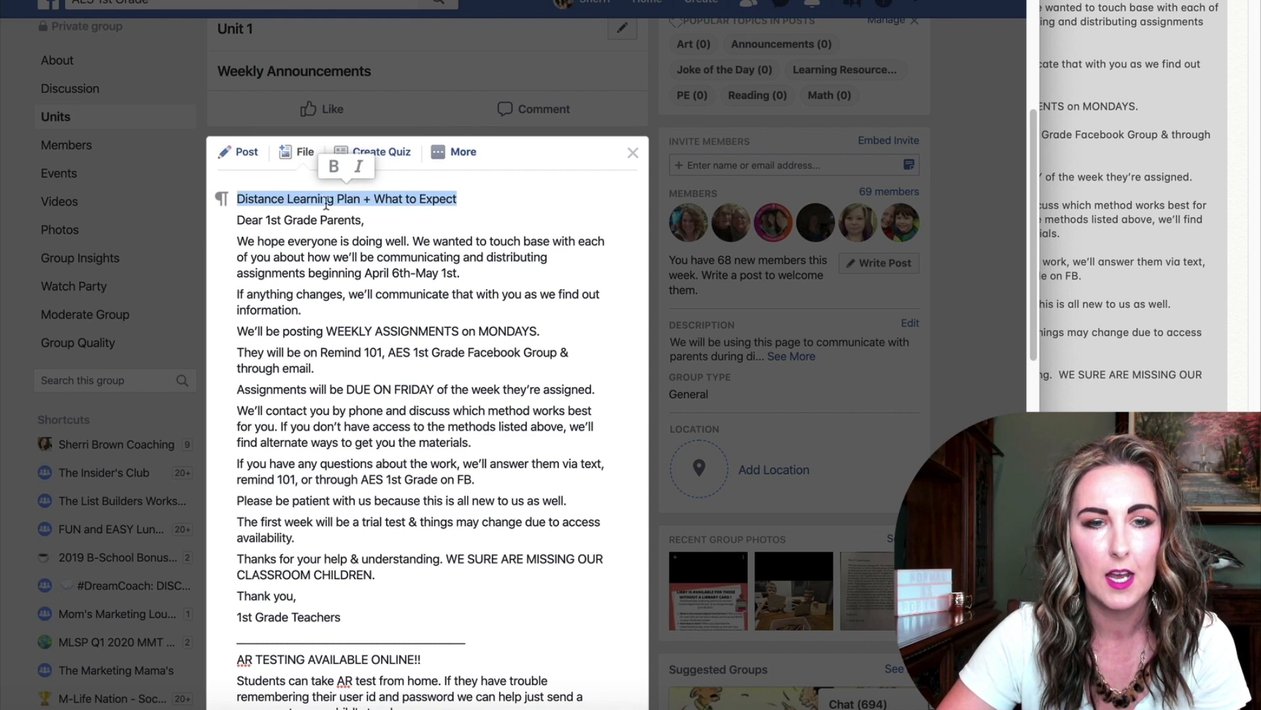
mouse_move(218, 200)
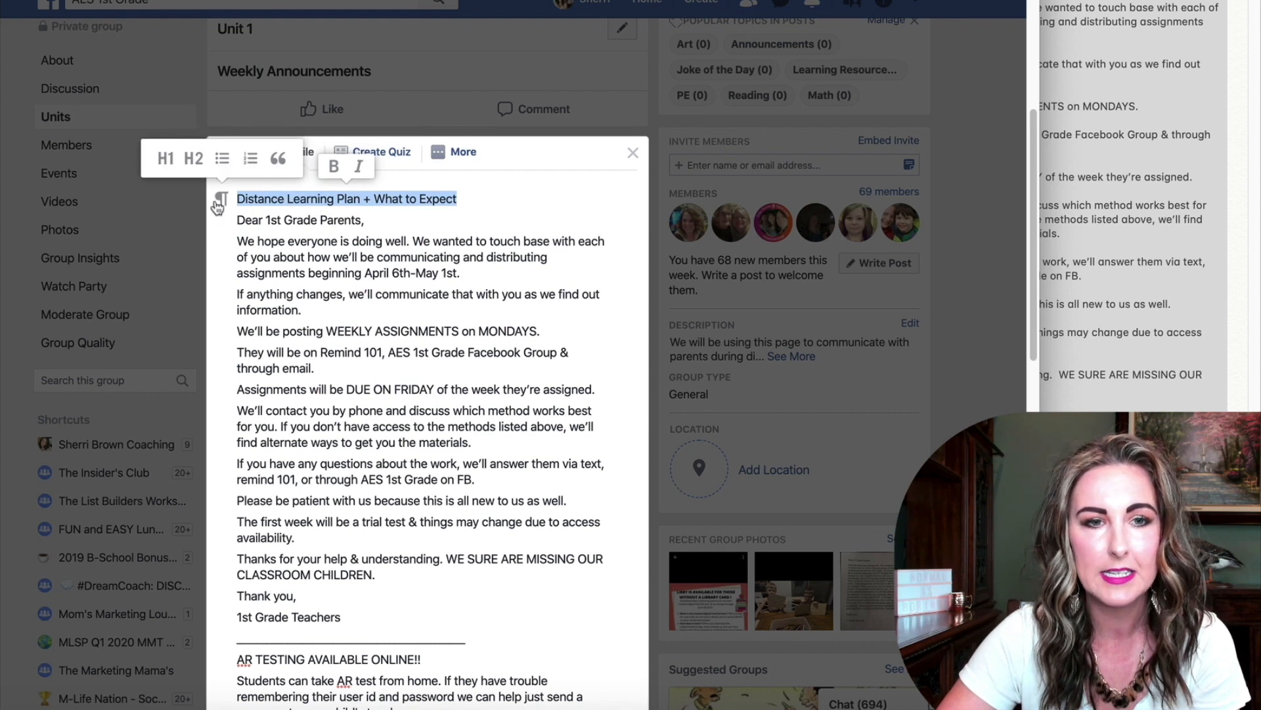
left_click(168, 161)
left_click(334, 168)
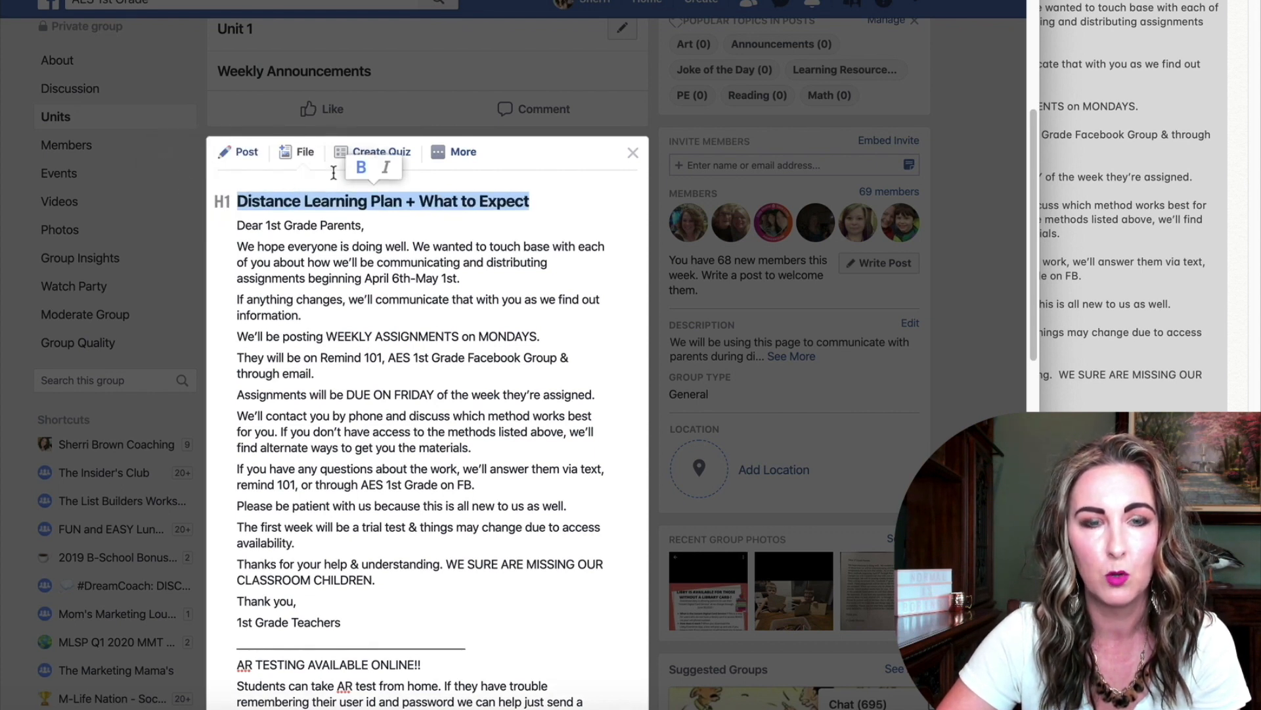
left_click(395, 222)
key("Return")
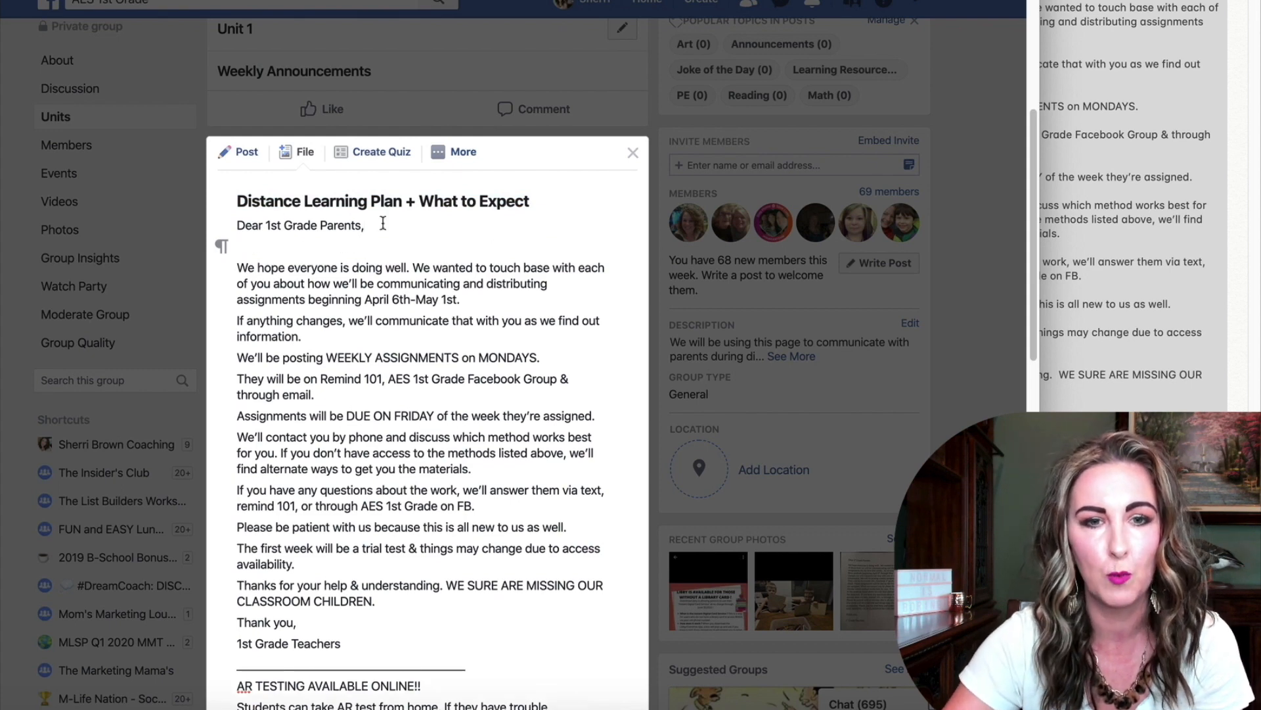
Publish the post titled "Distance Learning Plan + What to Expect" in the Weekly Announcements unit and check it there
scroll(519, 355, "down", 8)
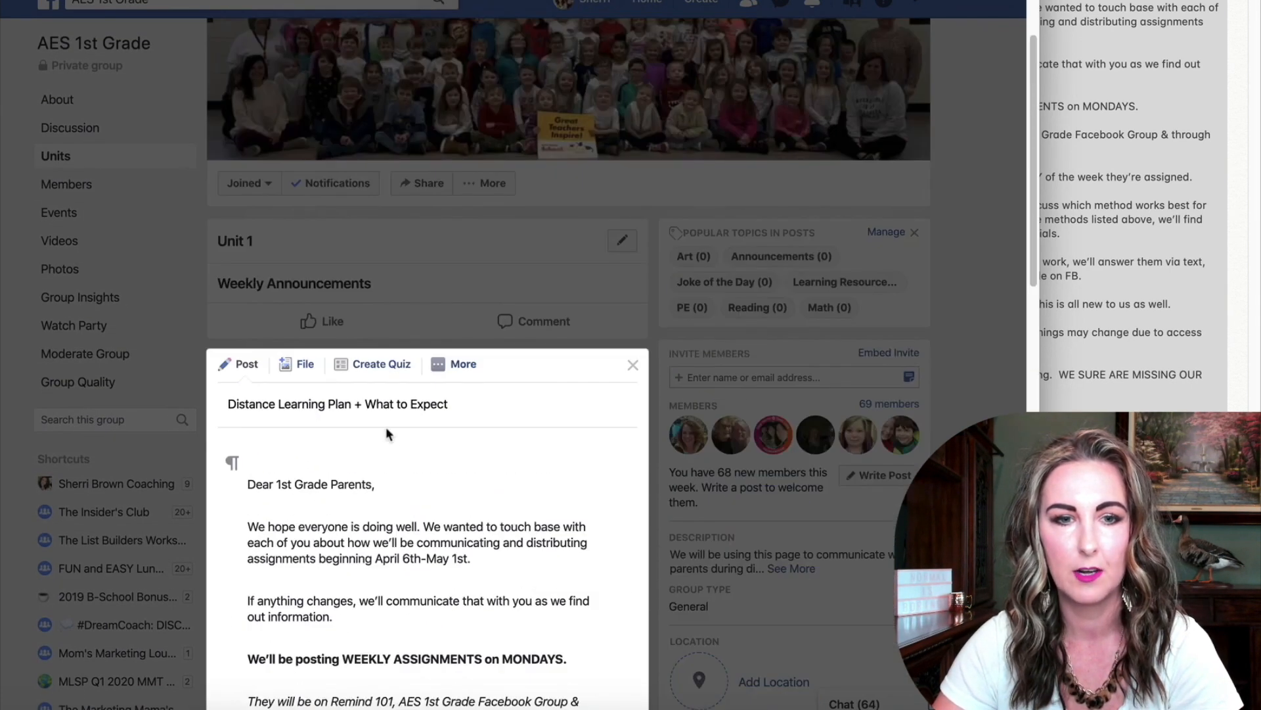
scroll(387, 433, "down", 10)
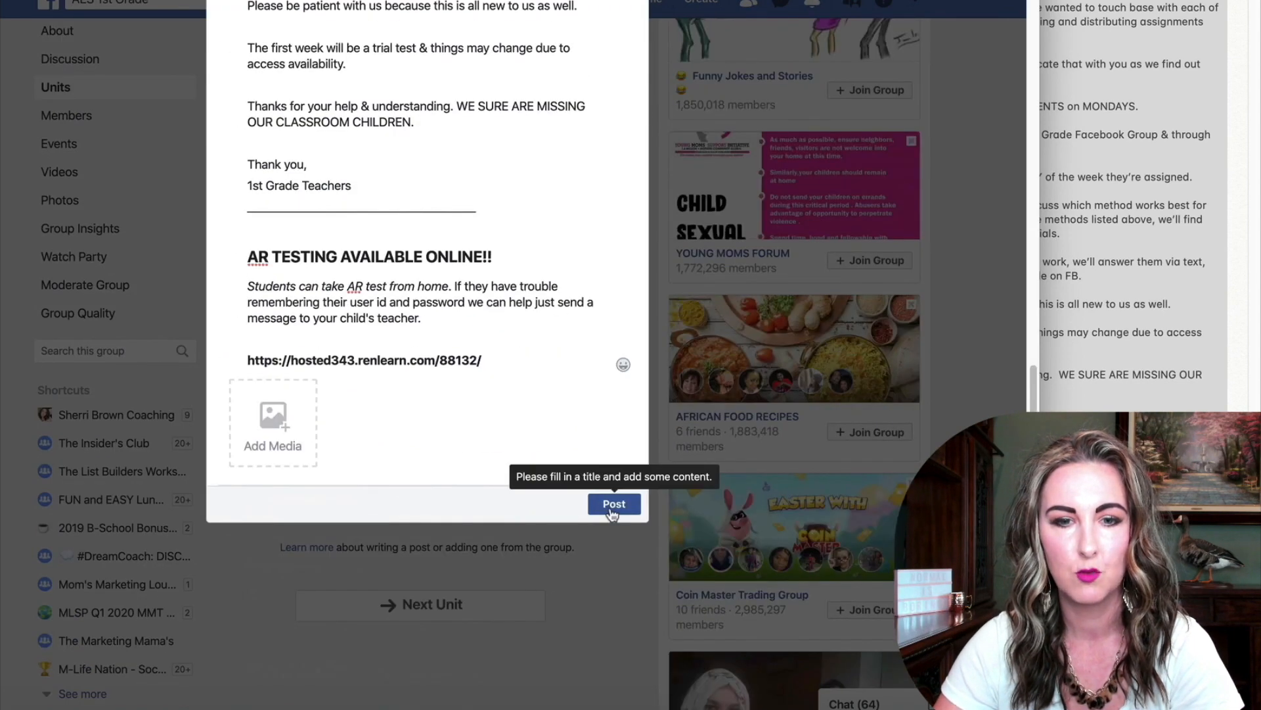
left_click(611, 506)
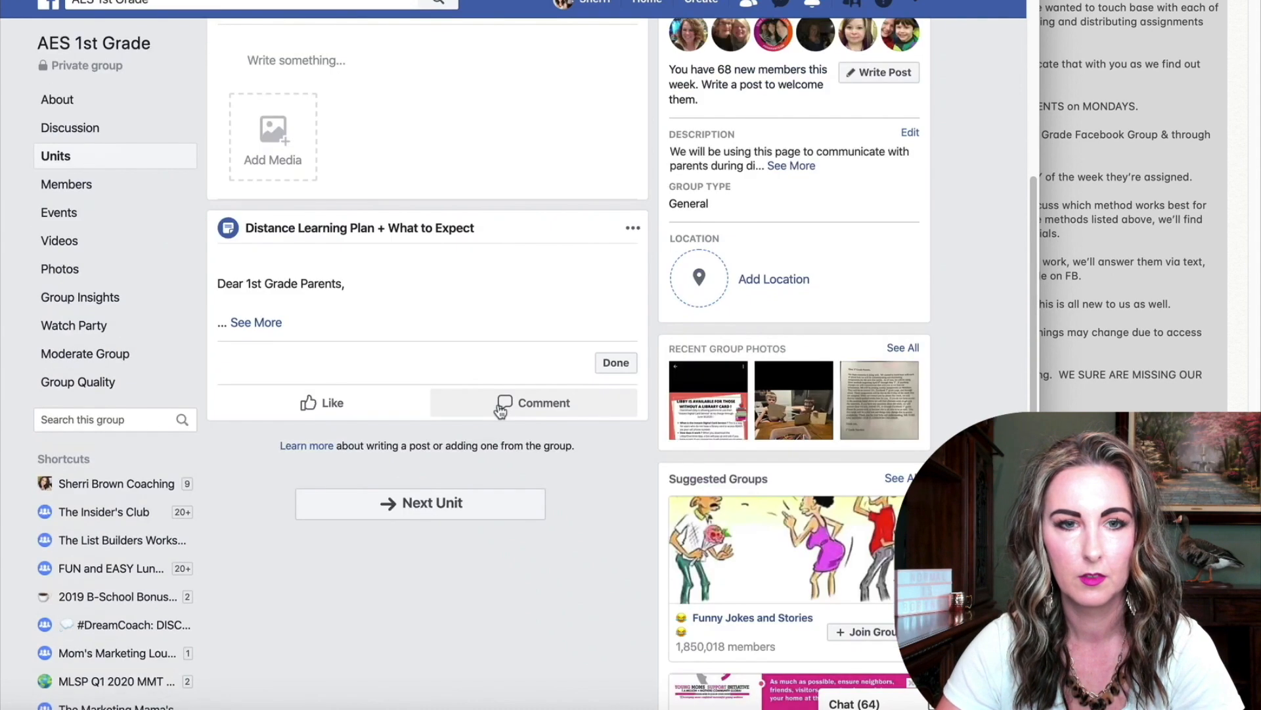
scroll(498, 403, "up", 4)
scroll(394, 420, "down", 3)
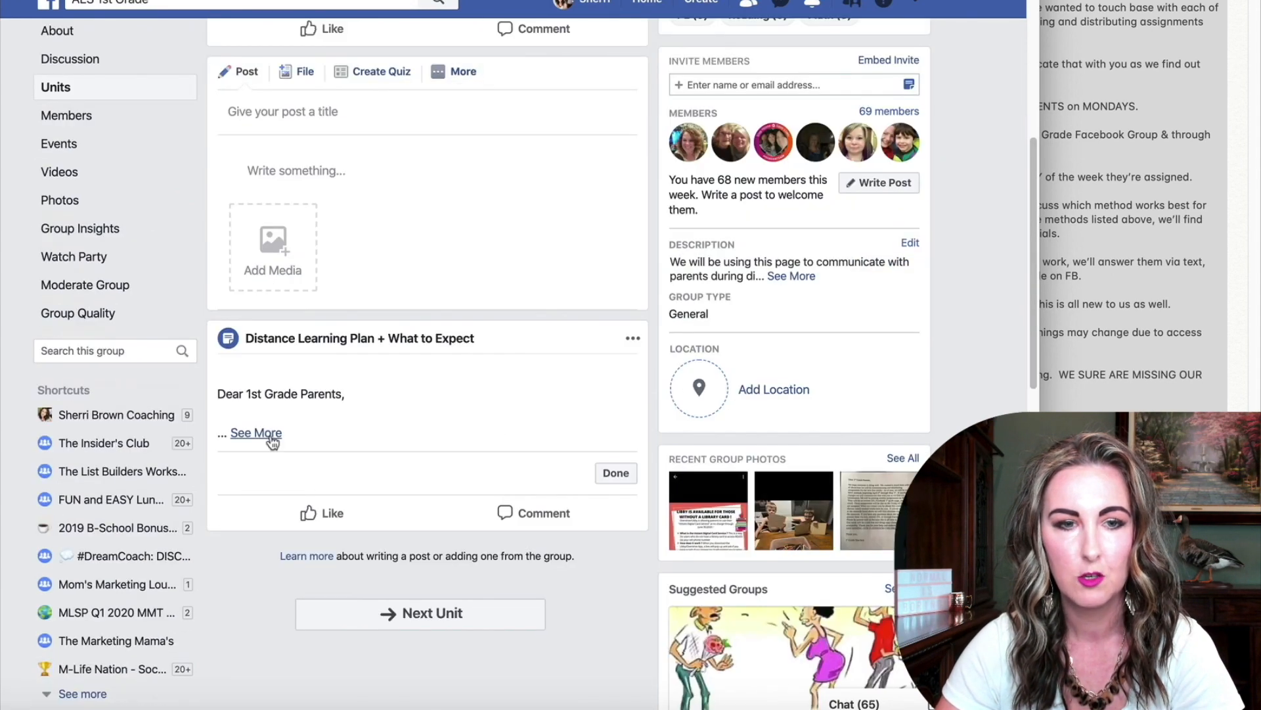
Expand the "Distance Learning Plan + What to Expect" post, then reopen it from the units overview and read it through
left_click(262, 435)
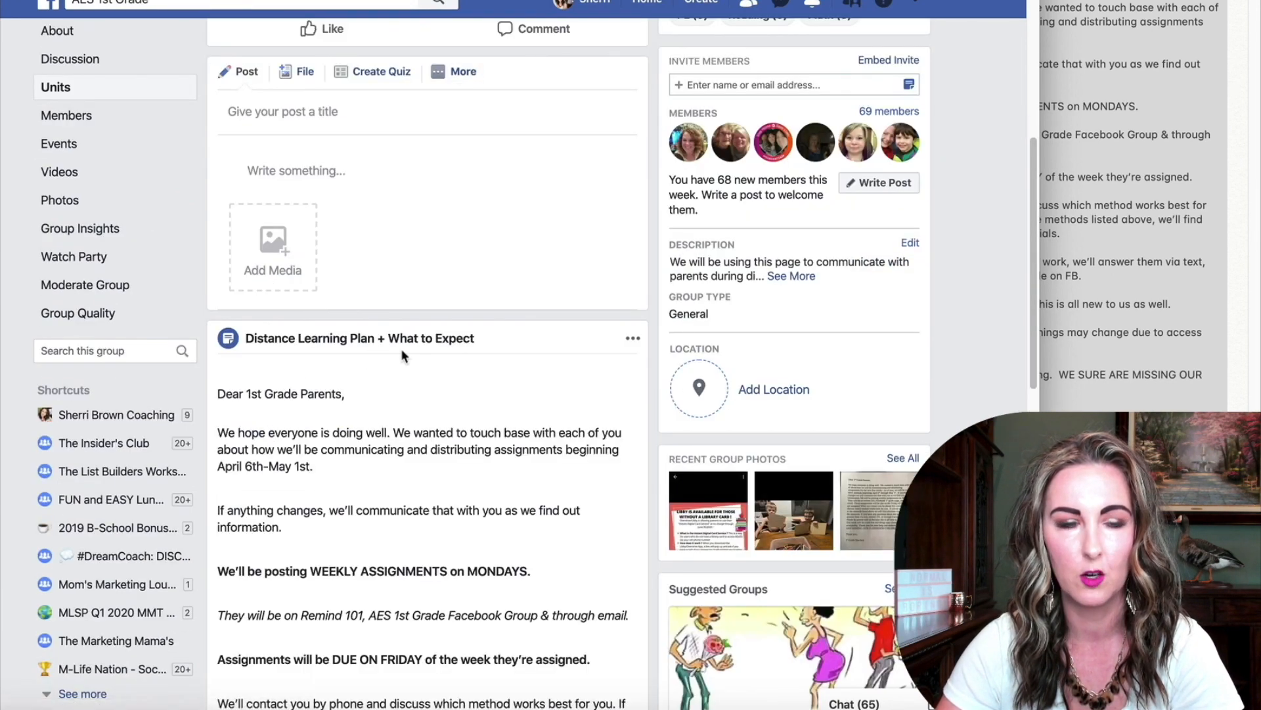
left_click(72, 94)
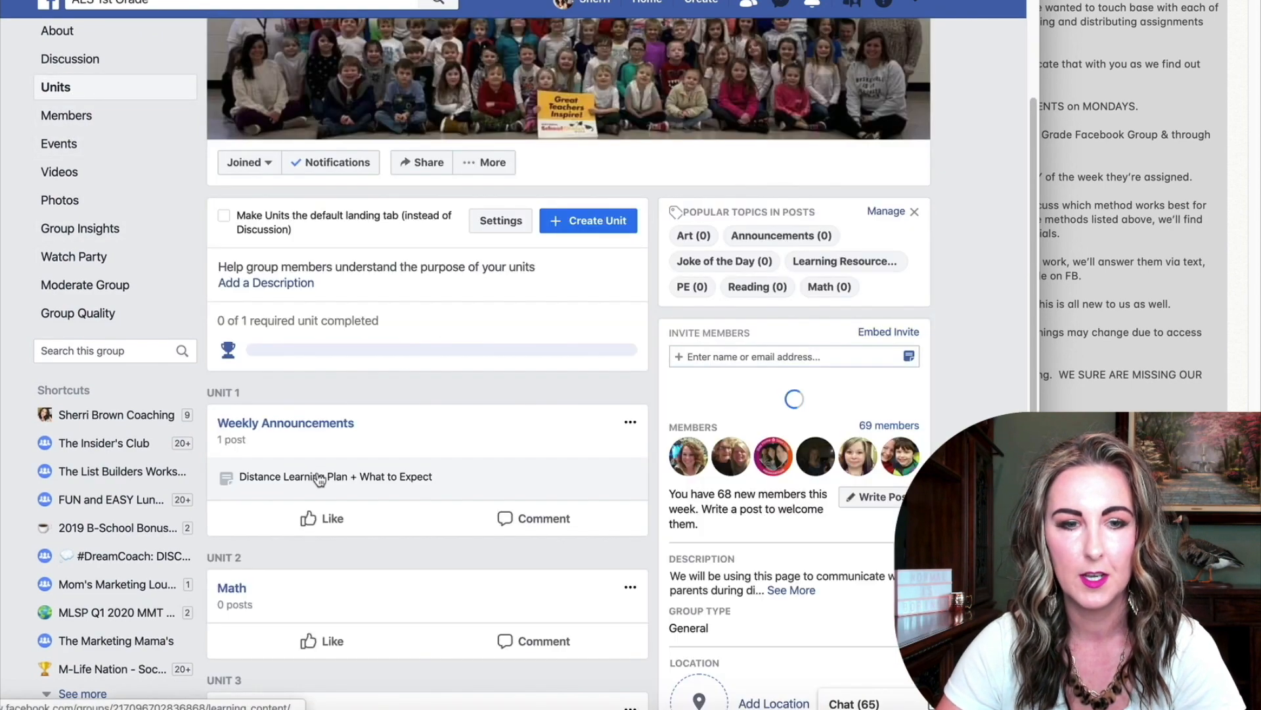
left_click(318, 477)
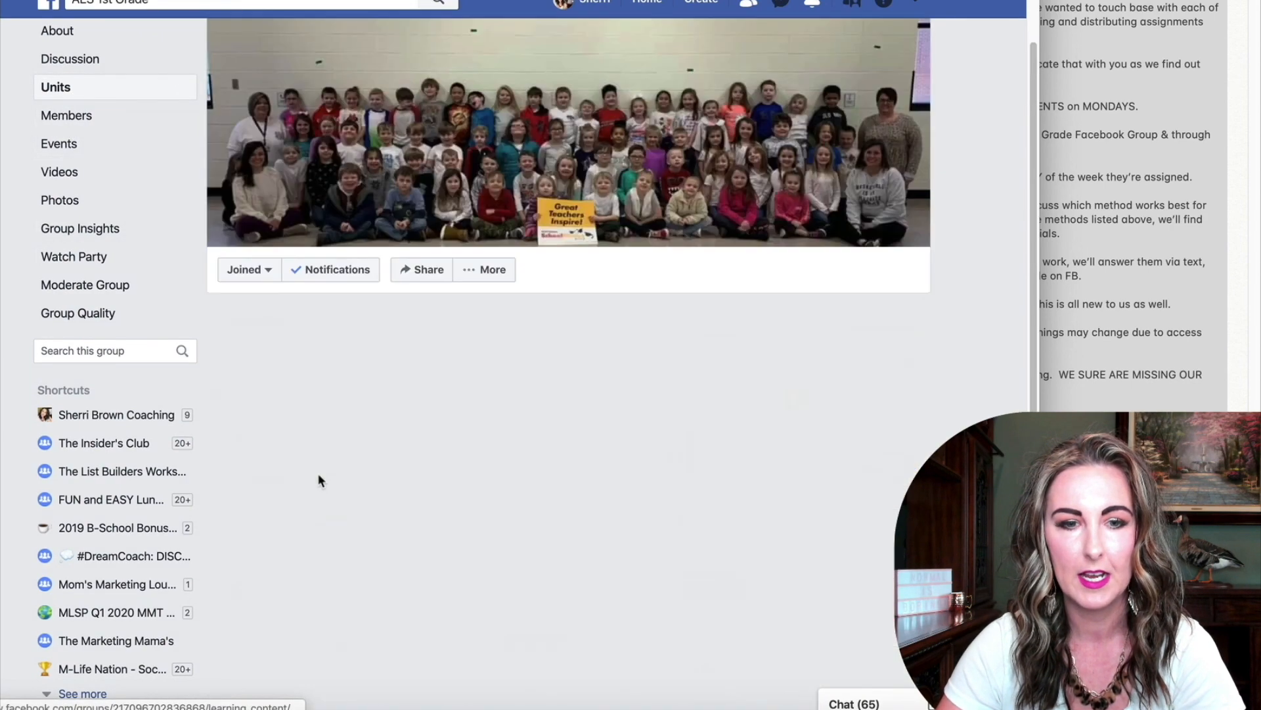
scroll(455, 488, "down", 10)
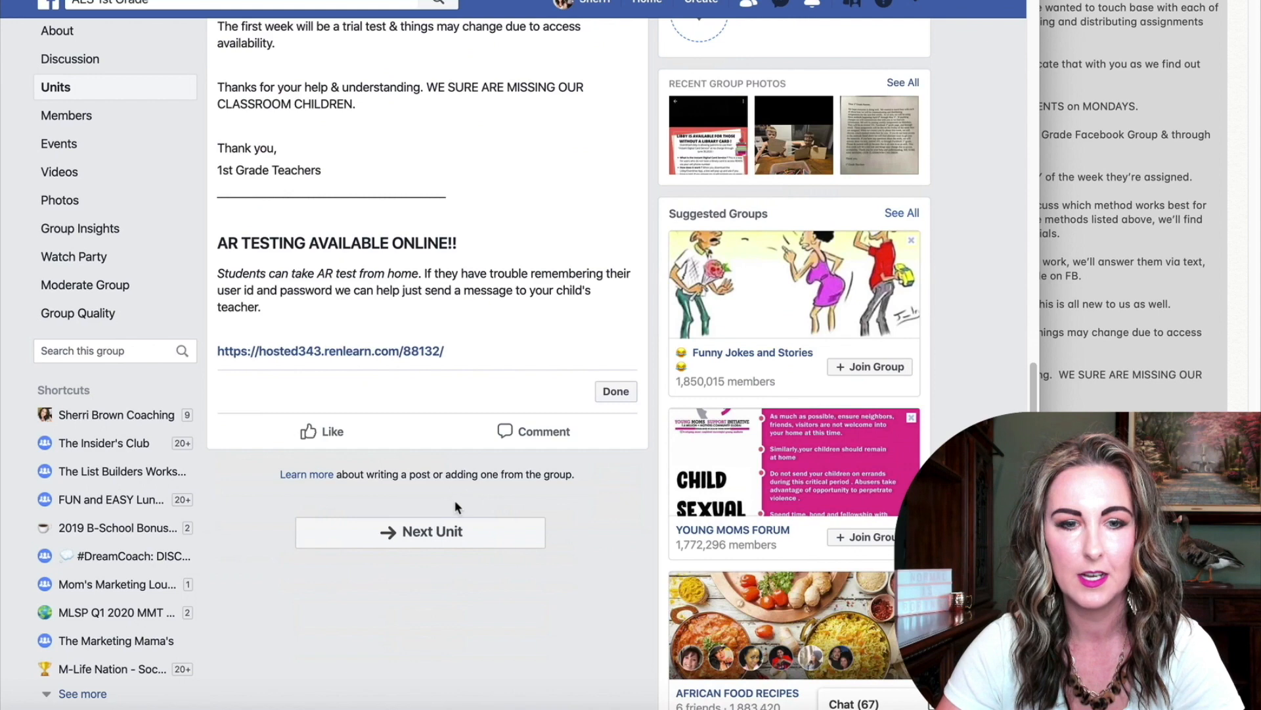
scroll(433, 514, "up", 12)
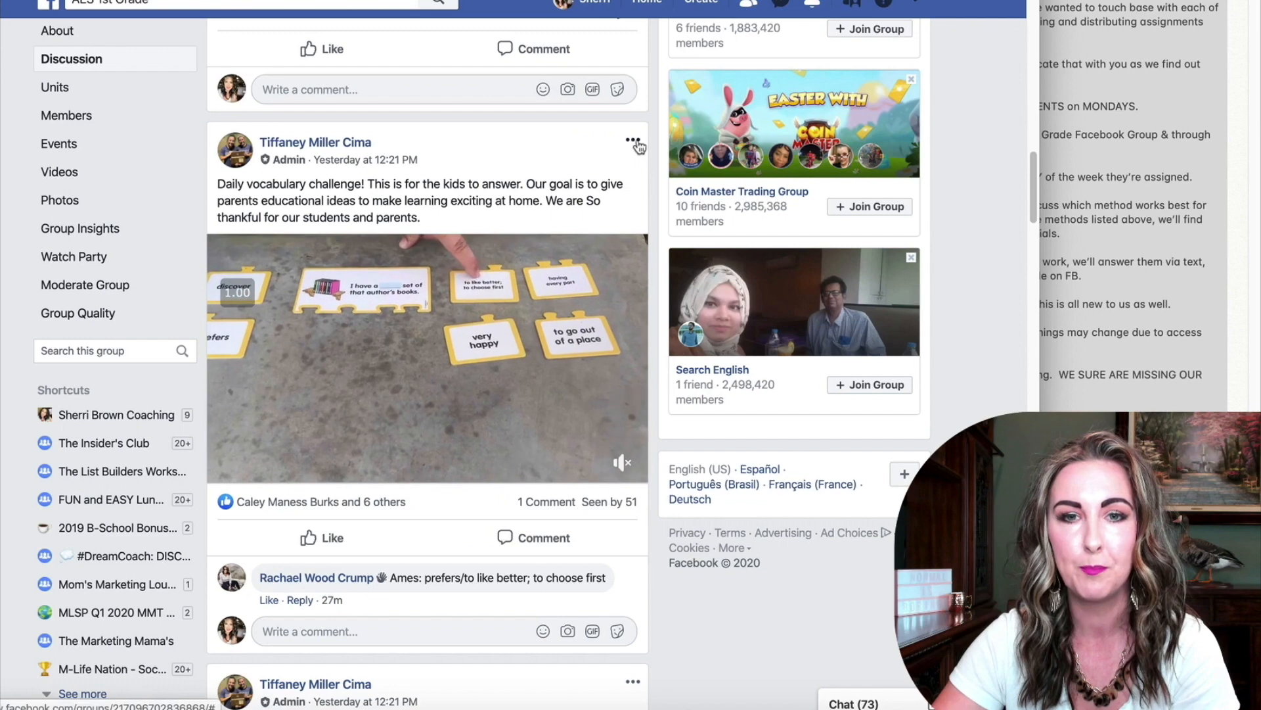
Add the Reading topic to the "Daily vocabulary challenge!" video post in the group discussion and save it
left_click(632, 143)
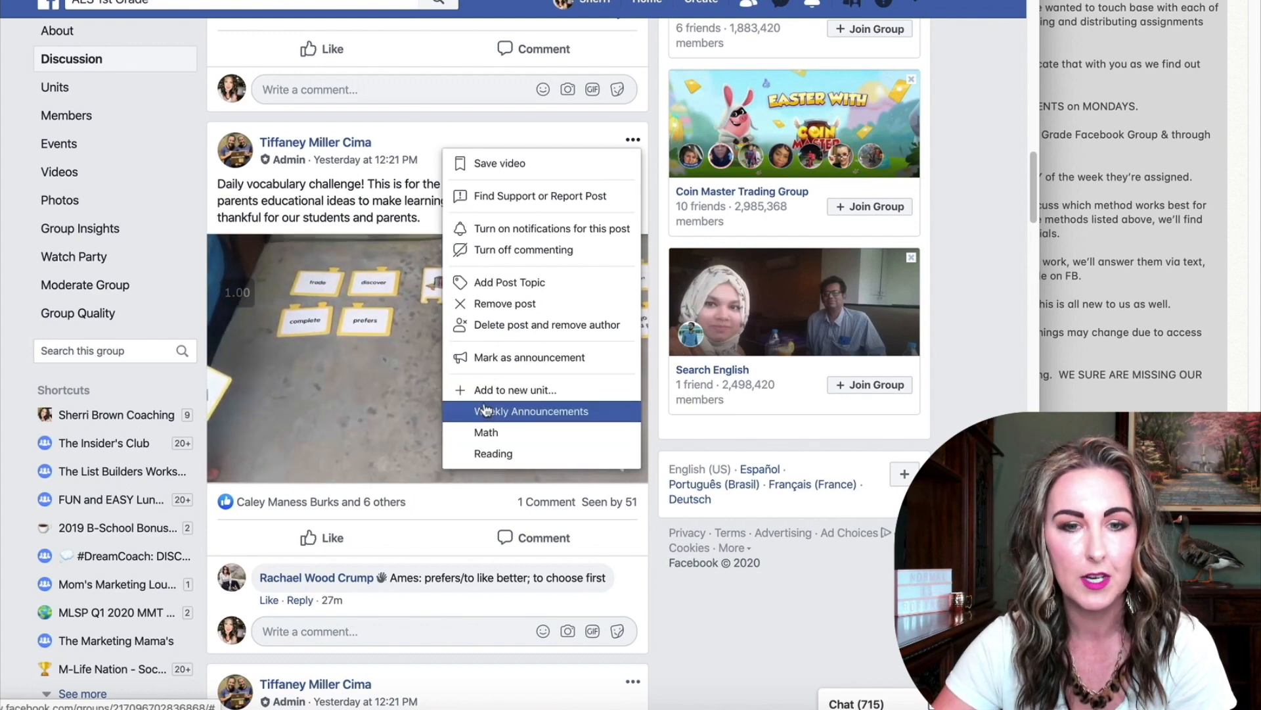
left_click(525, 283)
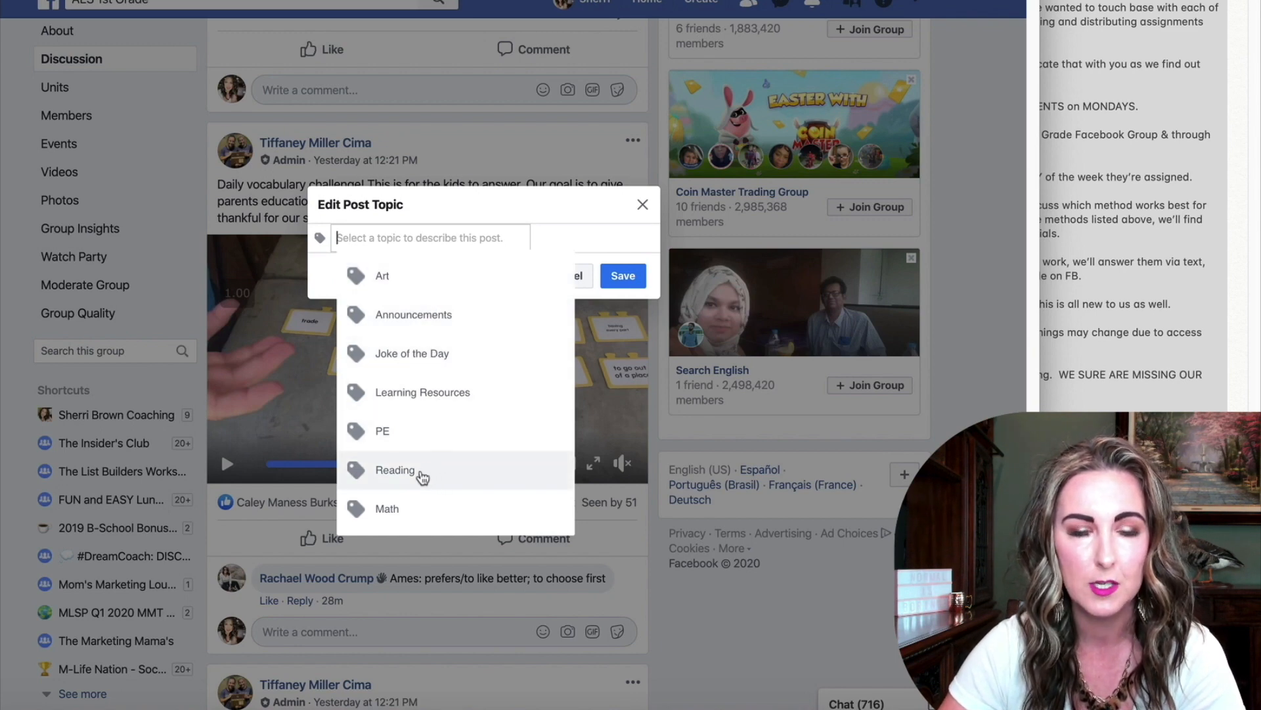
left_click(395, 470)
left_click(639, 274)
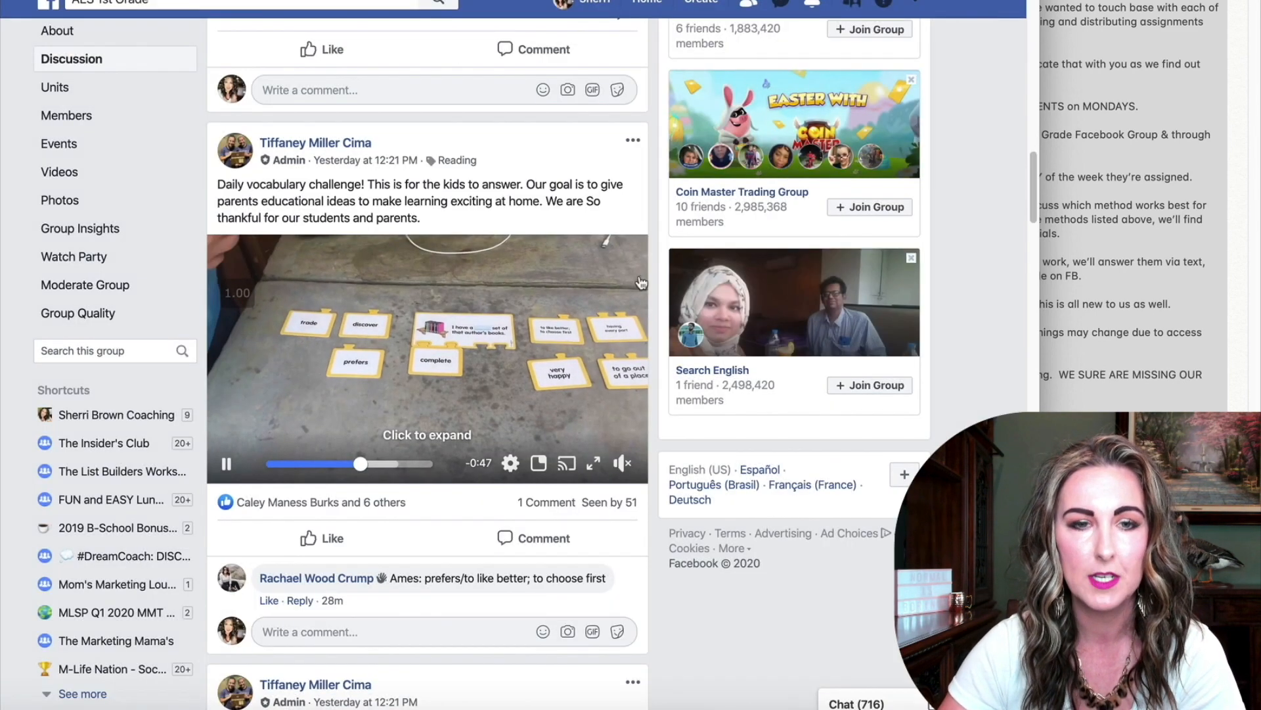